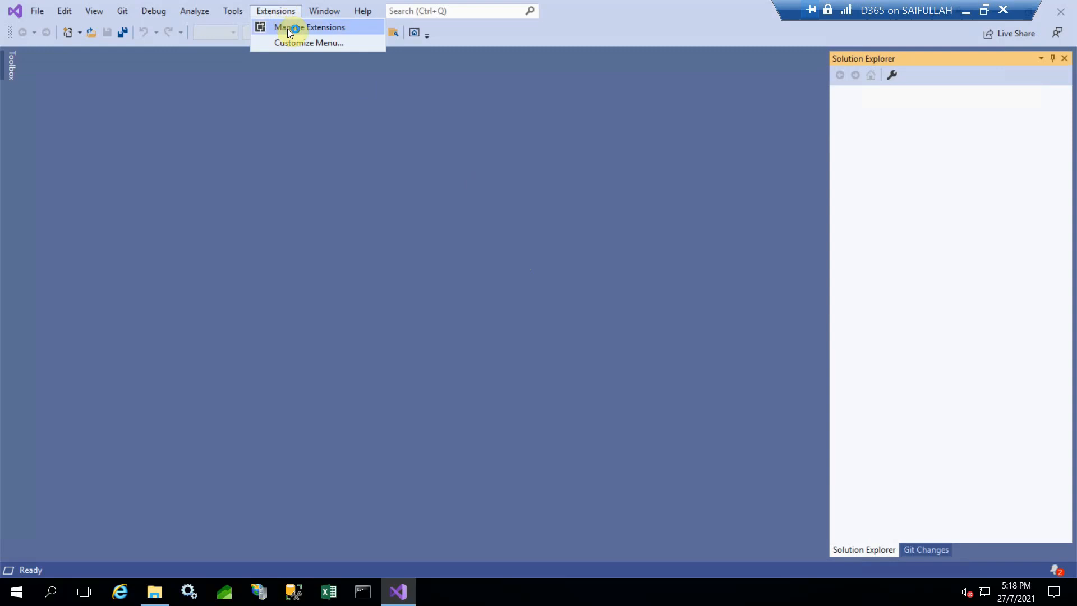
Step: Review all installed extensions and the Controls category in Manage Extensions, inspect the Live Share entry, and close the dialog
{"action": "left_click", "coordinate": [290, 28]}
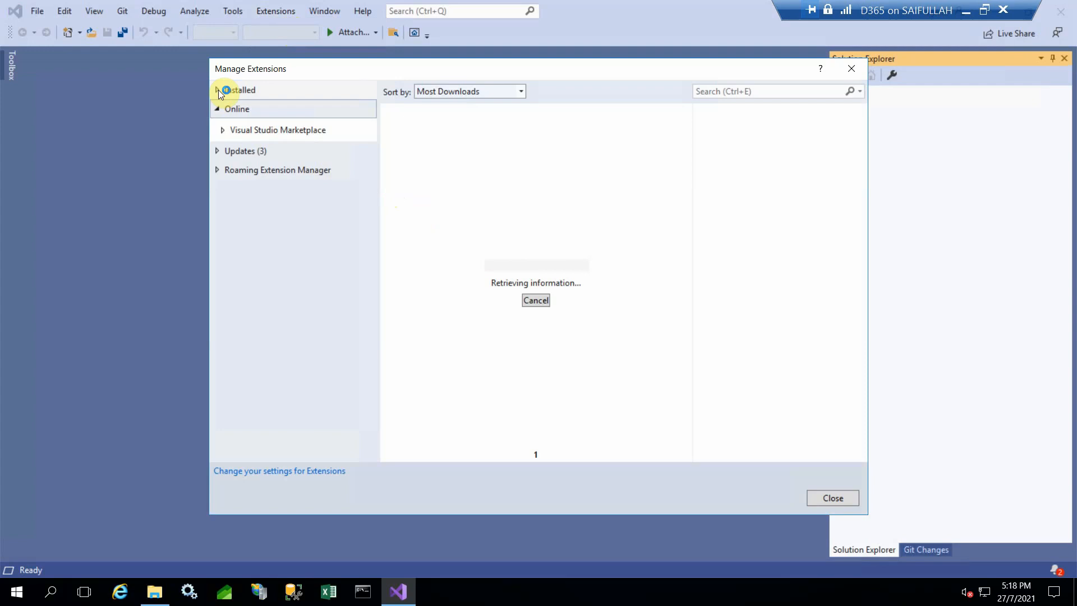
{"action": "left_click", "coordinate": [219, 90]}
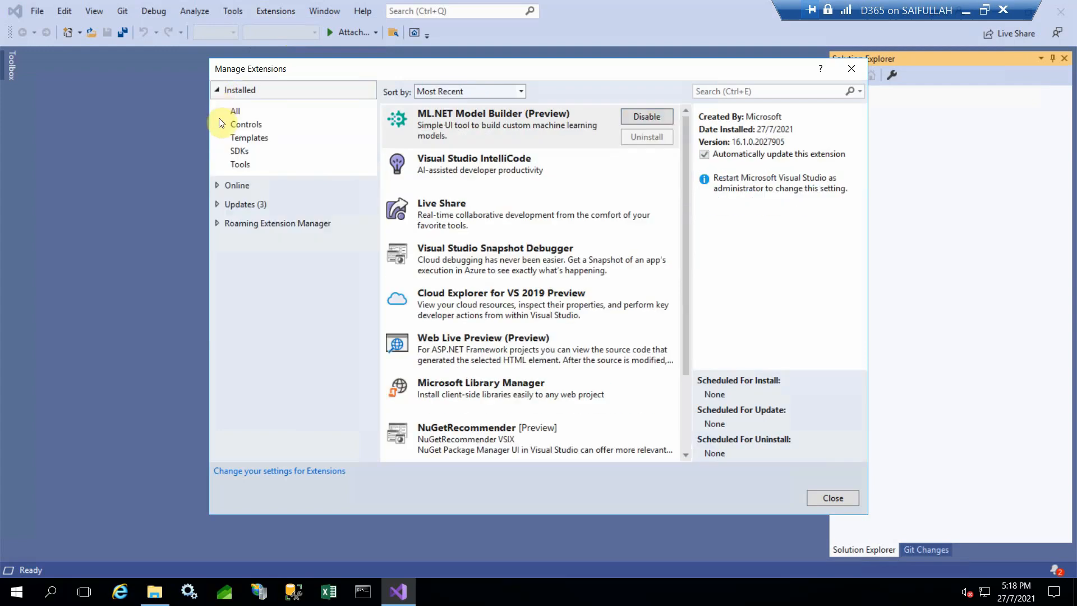
{"action": "left_click", "coordinate": [235, 111]}
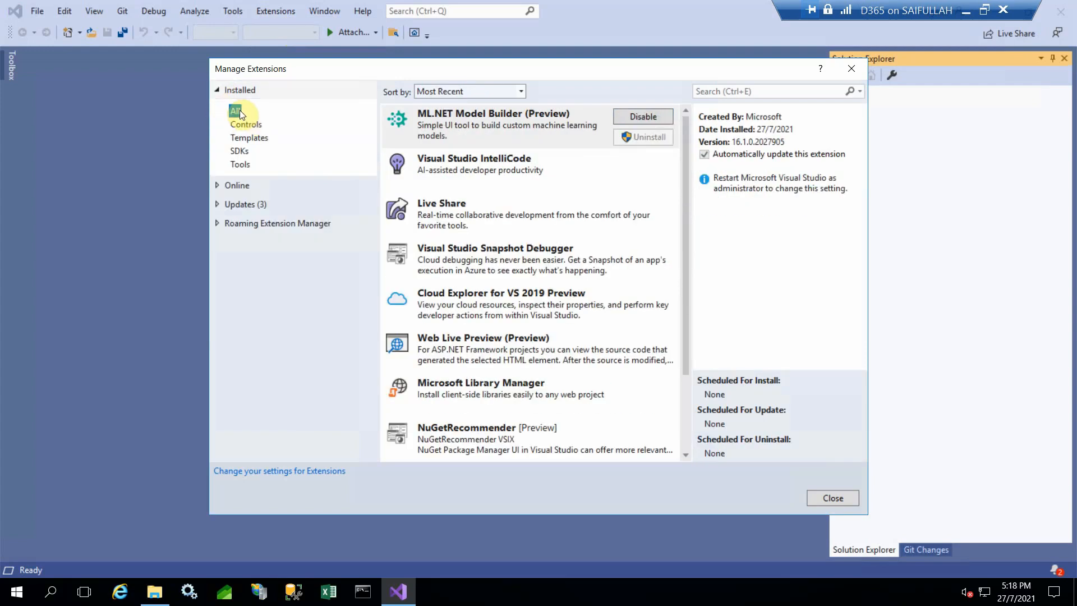
{"action": "left_click_drag", "start_coordinate": [688, 162], "coordinate": [685, 139]}
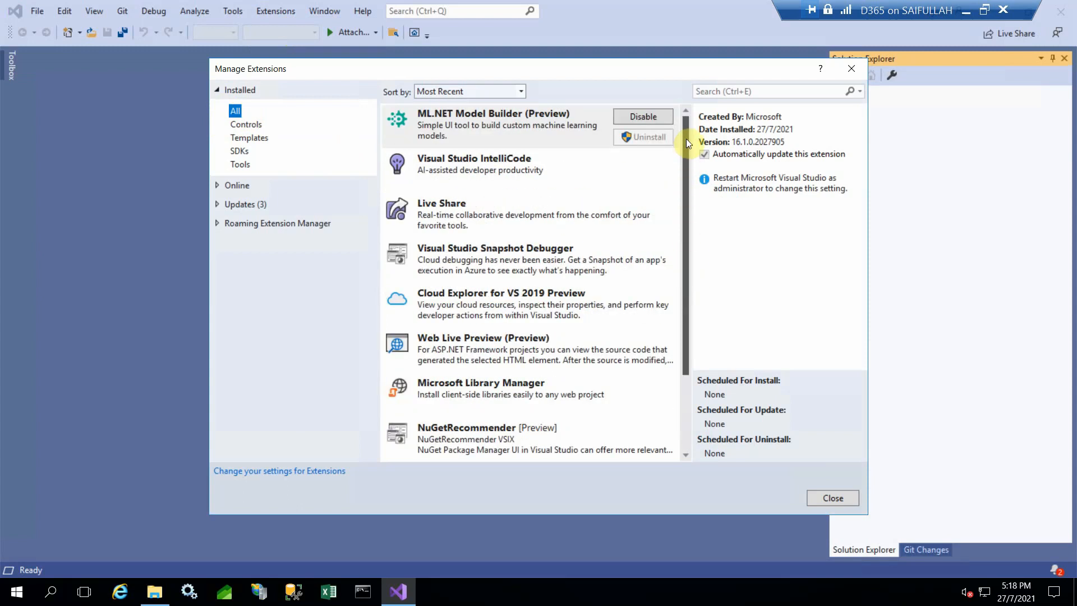
{"action": "left_click", "coordinate": [245, 124]}
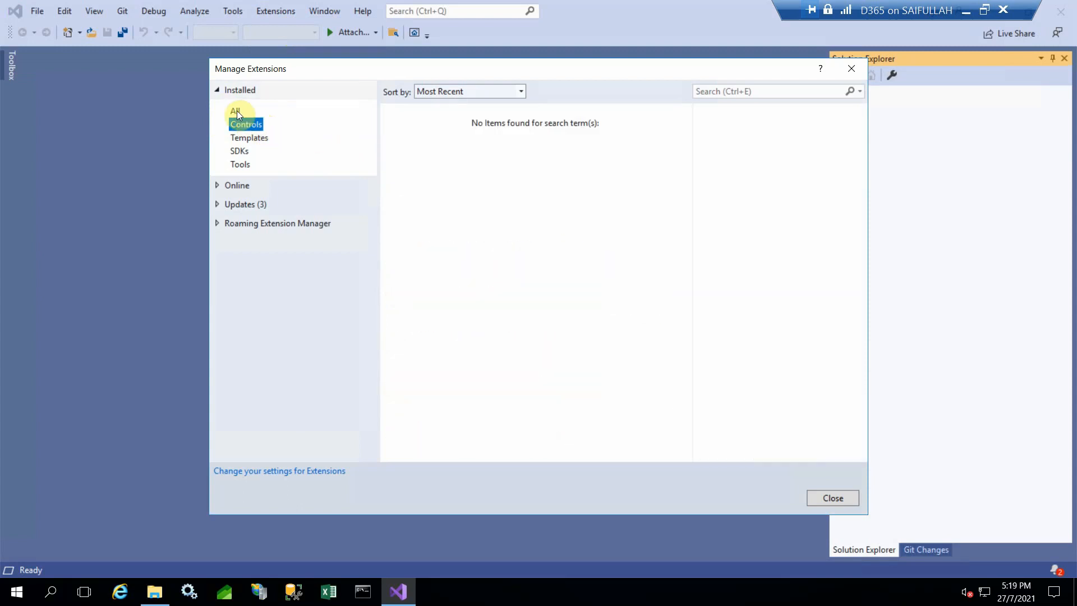
{"action": "left_click", "coordinate": [236, 111]}
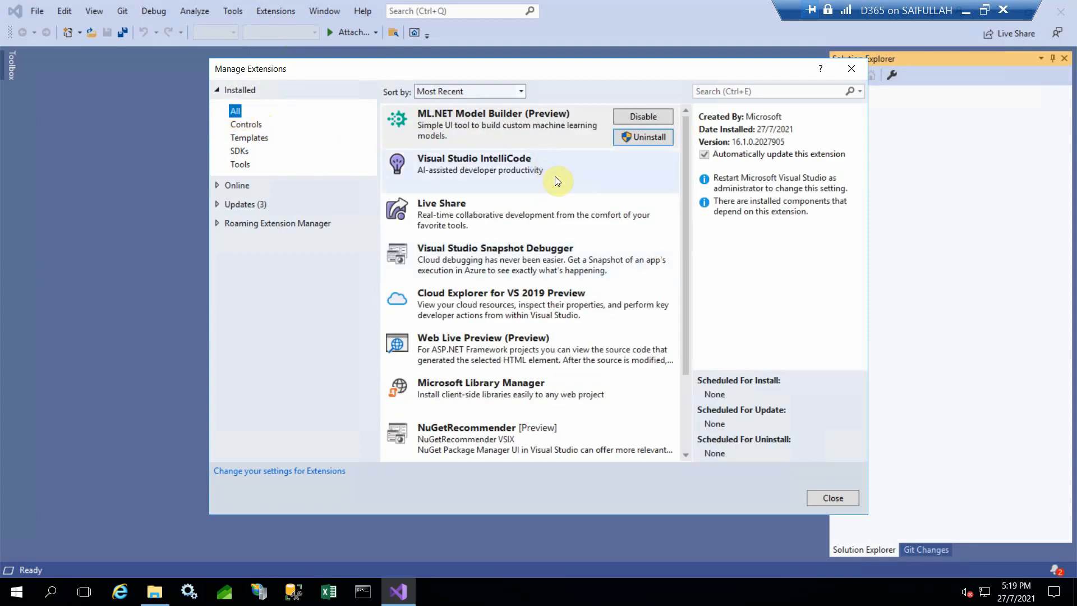
{"action": "left_click", "coordinate": [554, 176]}
{"action": "left_click", "coordinate": [544, 206]}
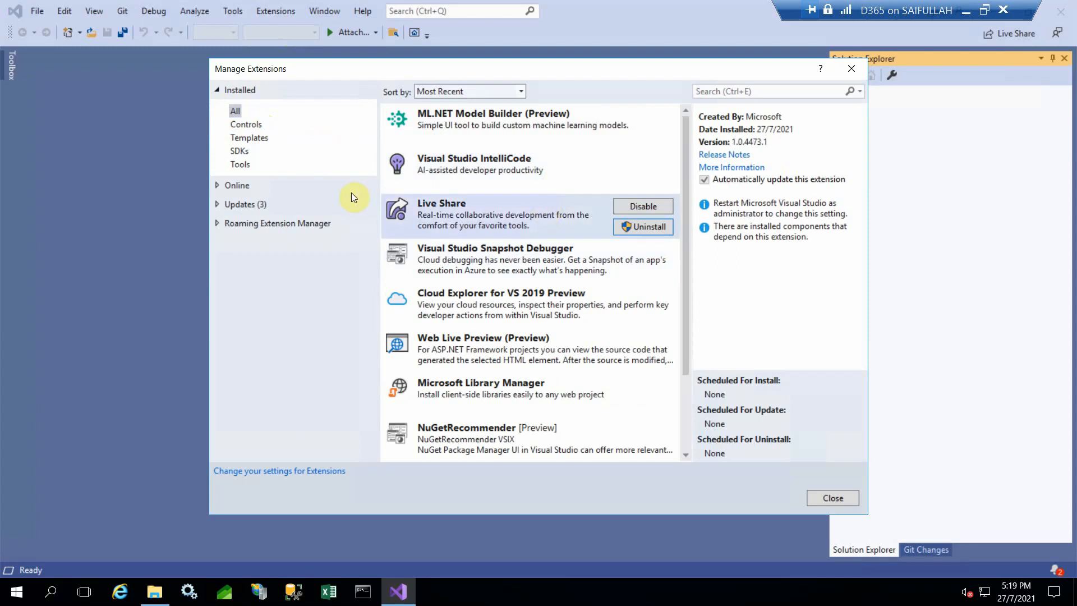
{"action": "left_click", "coordinate": [825, 496]}
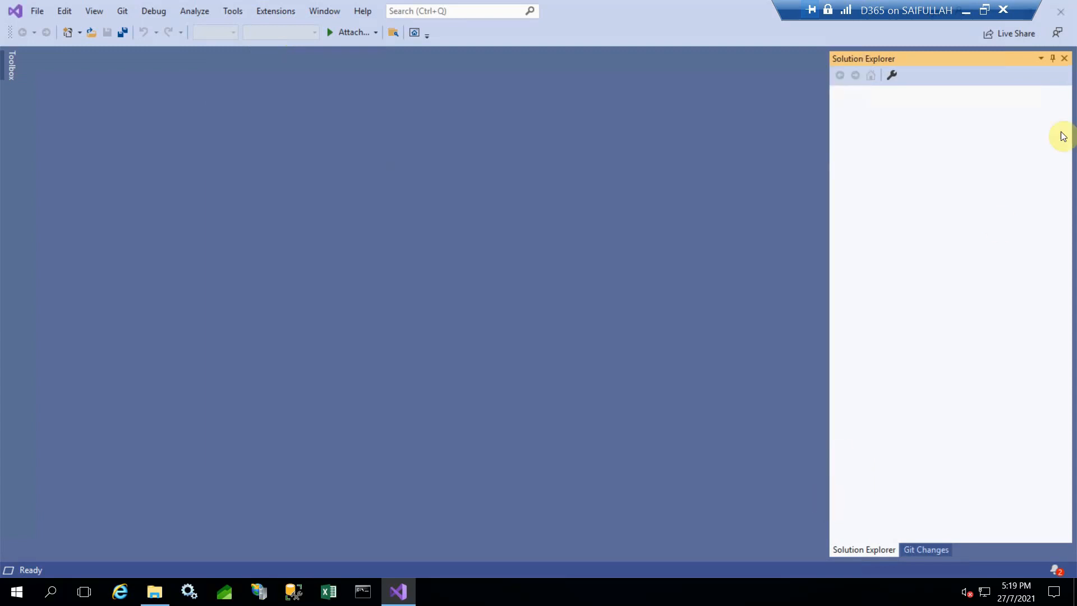
Step: Close Visual Studio and open the DevToolsService\Scripts folder inside FinanceAndOperations_10.0.837.72_Application in File Explorer
{"action": "left_click", "coordinate": [1063, 16]}
{"action": "left_click", "coordinate": [154, 589]}
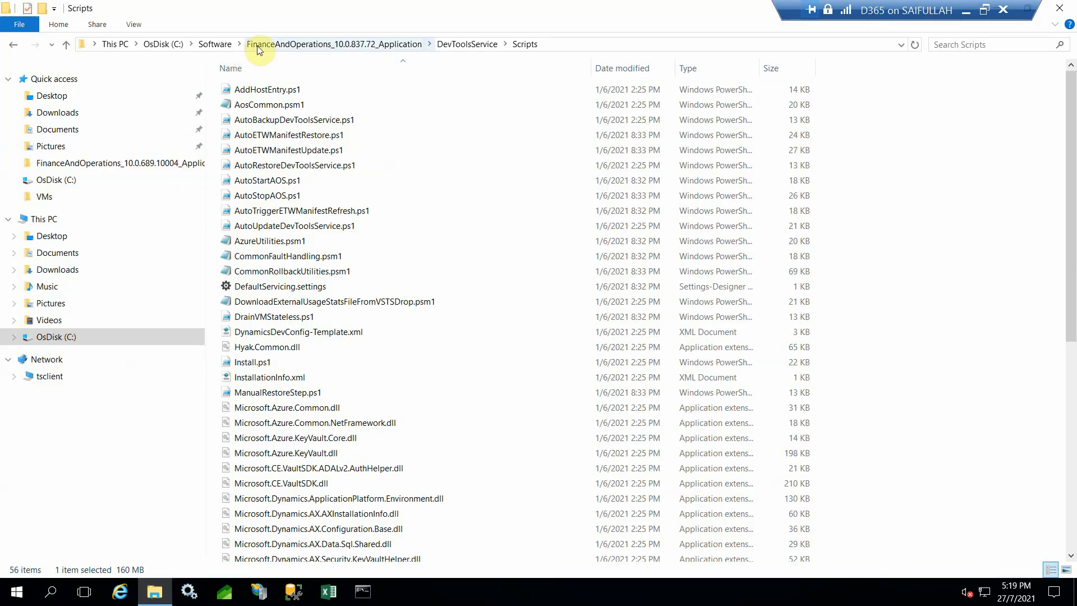
{"action": "left_click", "coordinate": [364, 45]}
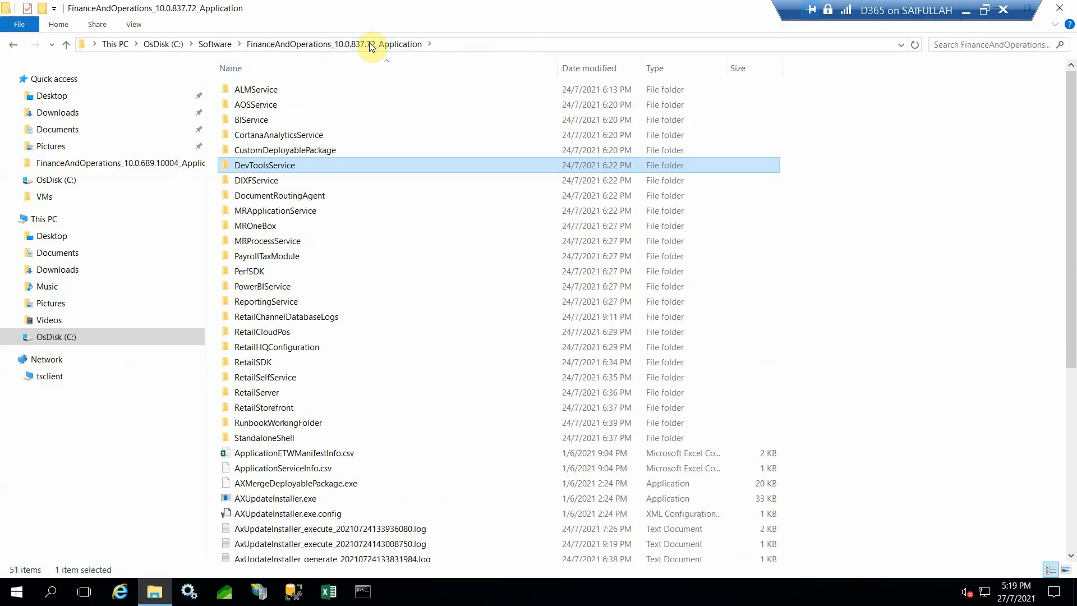
{"action": "left_click", "coordinate": [224, 45]}
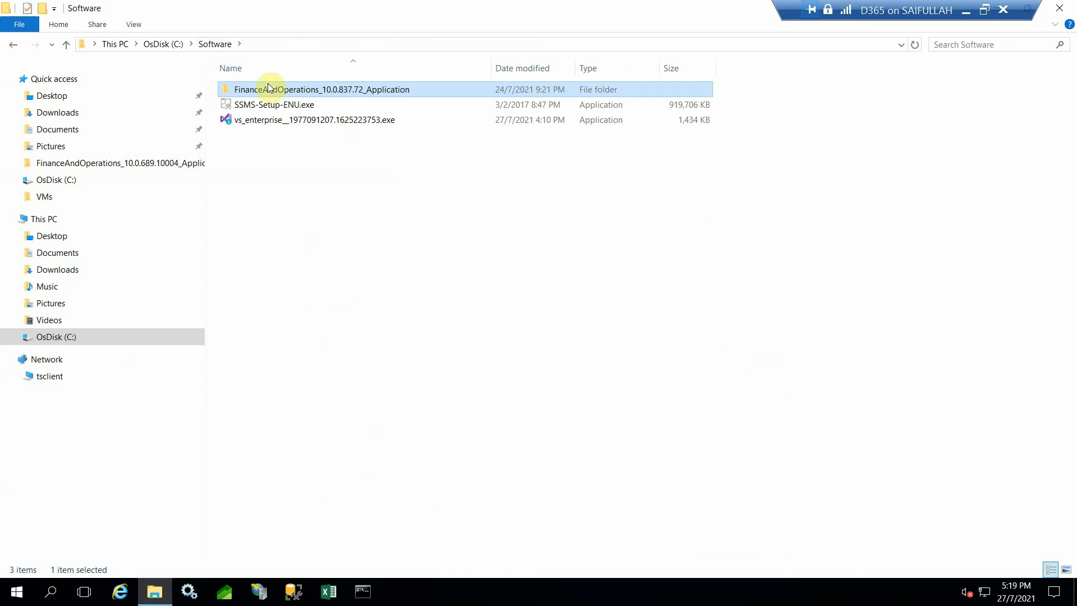
{"action": "double_click", "coordinate": [270, 90]}
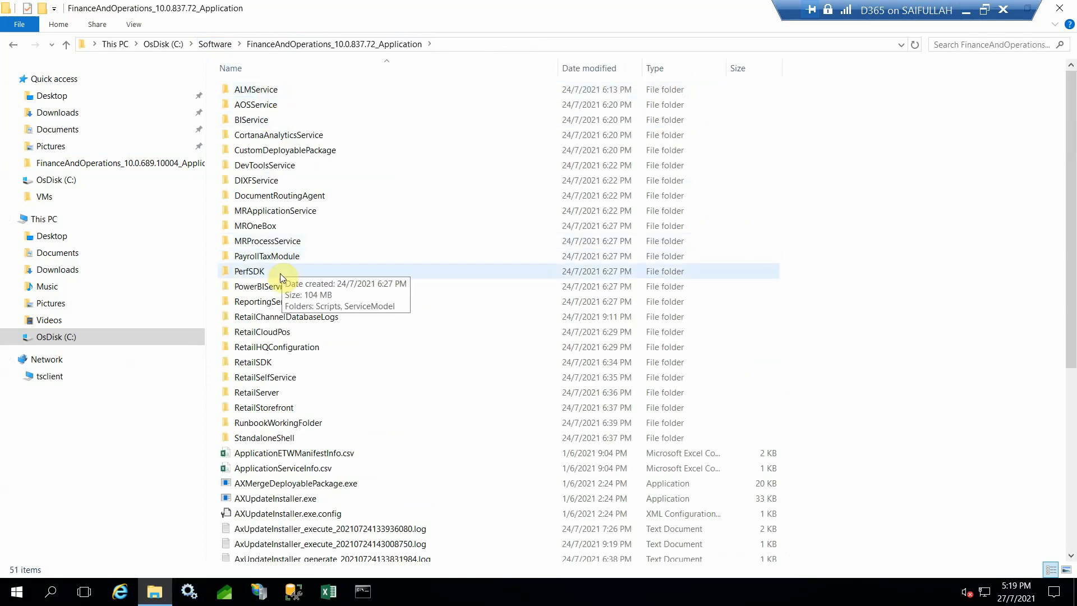
{"action": "double_click", "coordinate": [265, 166]}
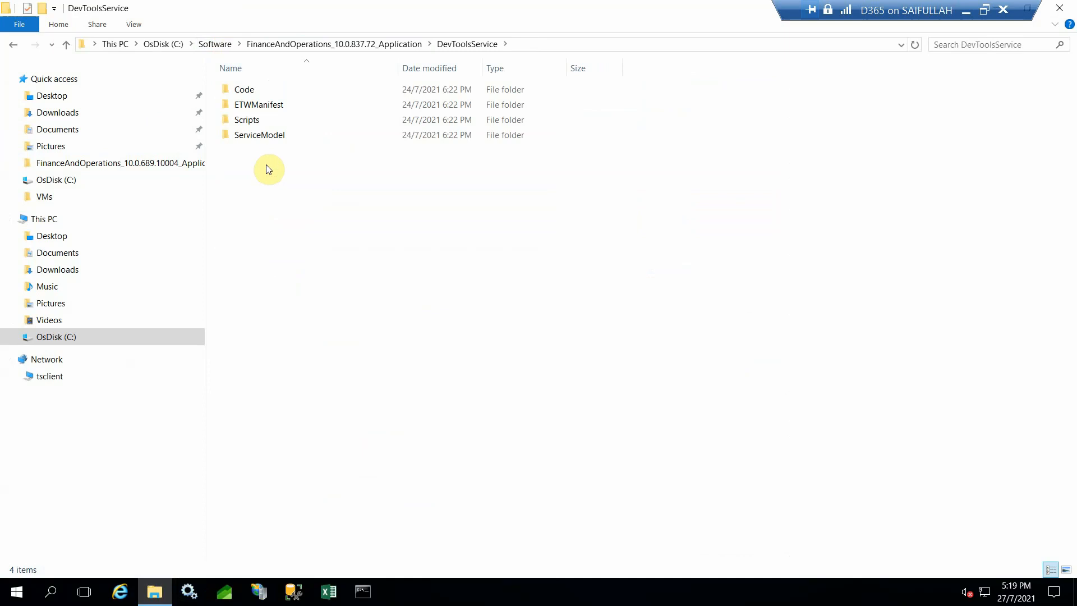
{"action": "double_click", "coordinate": [269, 121]}
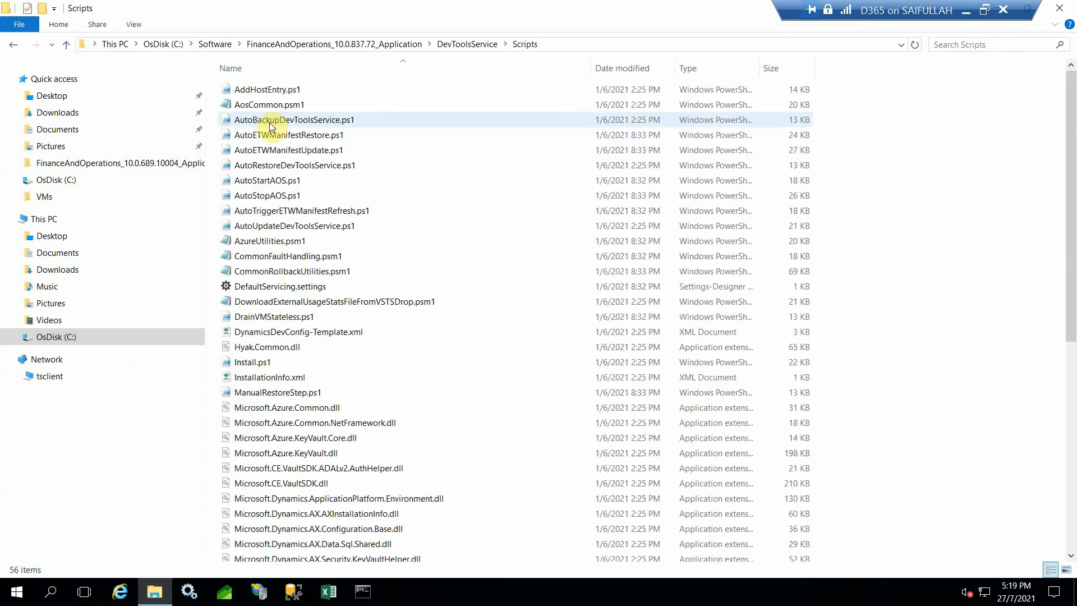
Step: Find Microsoft.Dynamics.Framework.Tools.Installer.vsix in the Scripts folder and open it to start its installer
{"action": "scroll", "coordinate": [398, 331], "scroll_direction": "down", "scroll_amount": 5}
{"action": "scroll", "coordinate": [399, 341], "scroll_direction": "down", "scroll_amount": 3}
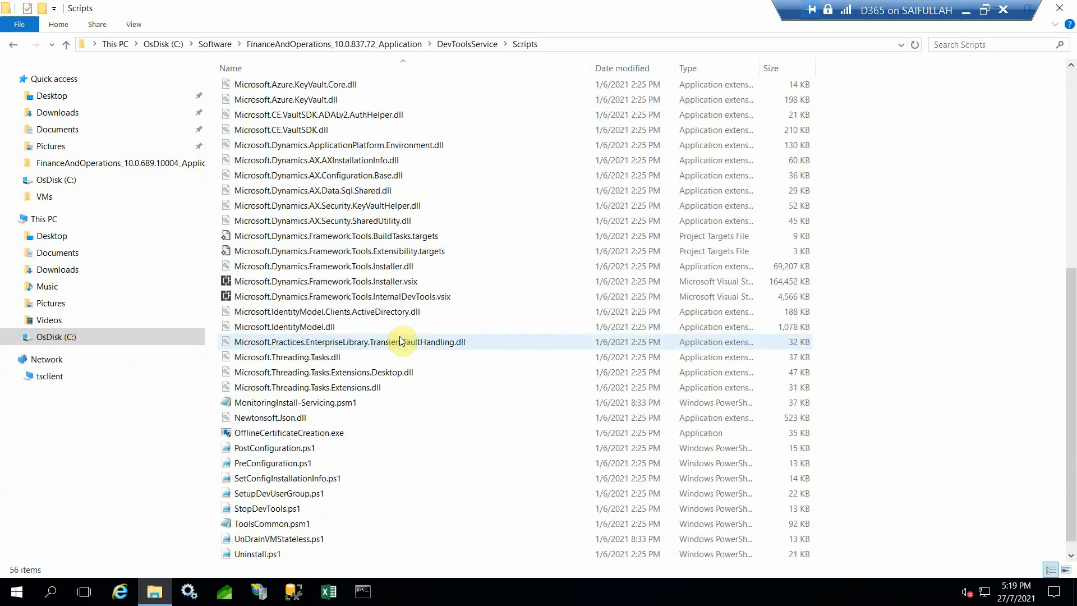
{"action": "left_click", "coordinate": [382, 283]}
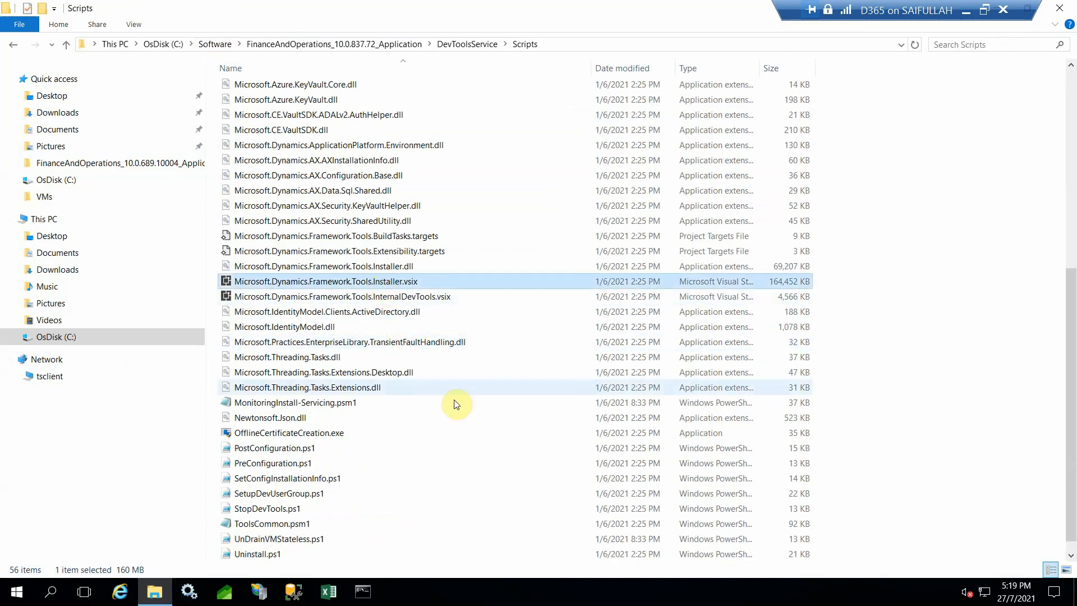
{"action": "right_click", "coordinate": [412, 281]}
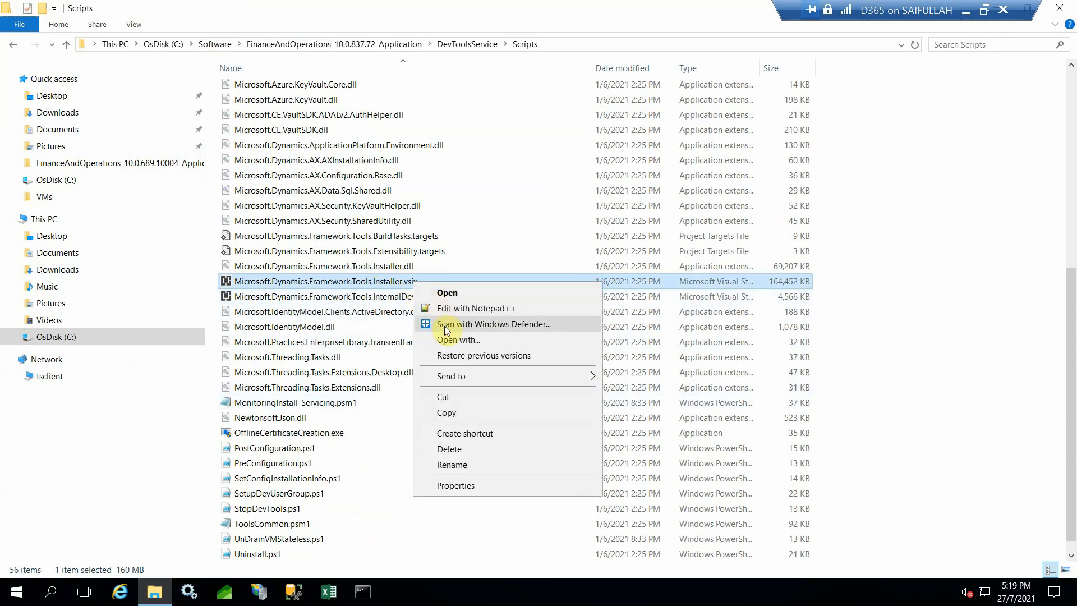
{"action": "left_click", "coordinate": [439, 293]}
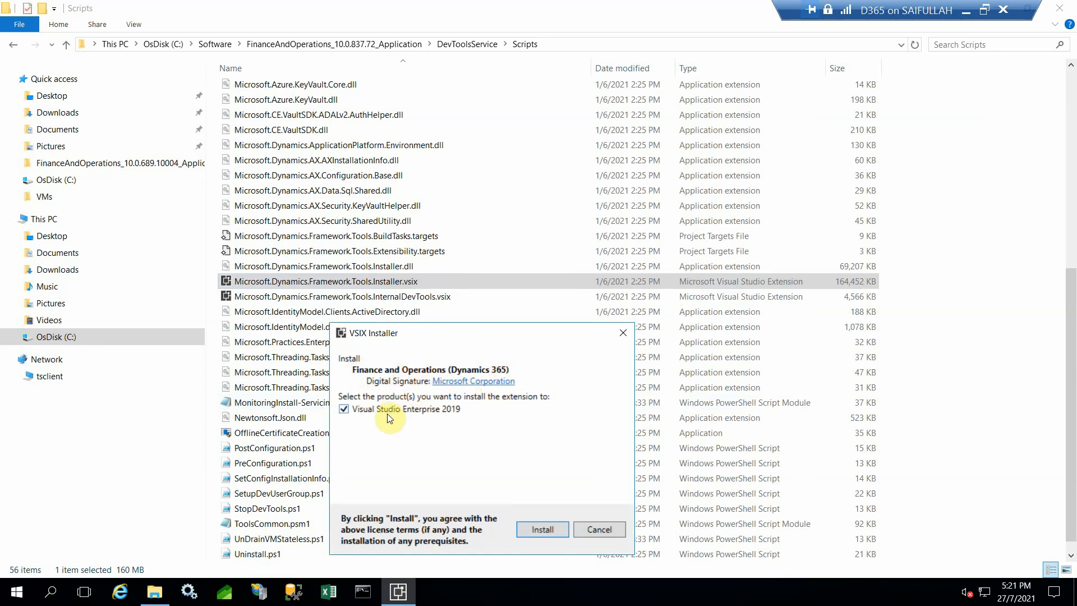
Step: Install the Finance and Operations (Dynamics 365) extension to Visual Studio Enterprise 2019, ending the blocking Visual Studio tasks, and close the finished installer
{"action": "left_click", "coordinate": [545, 524]}
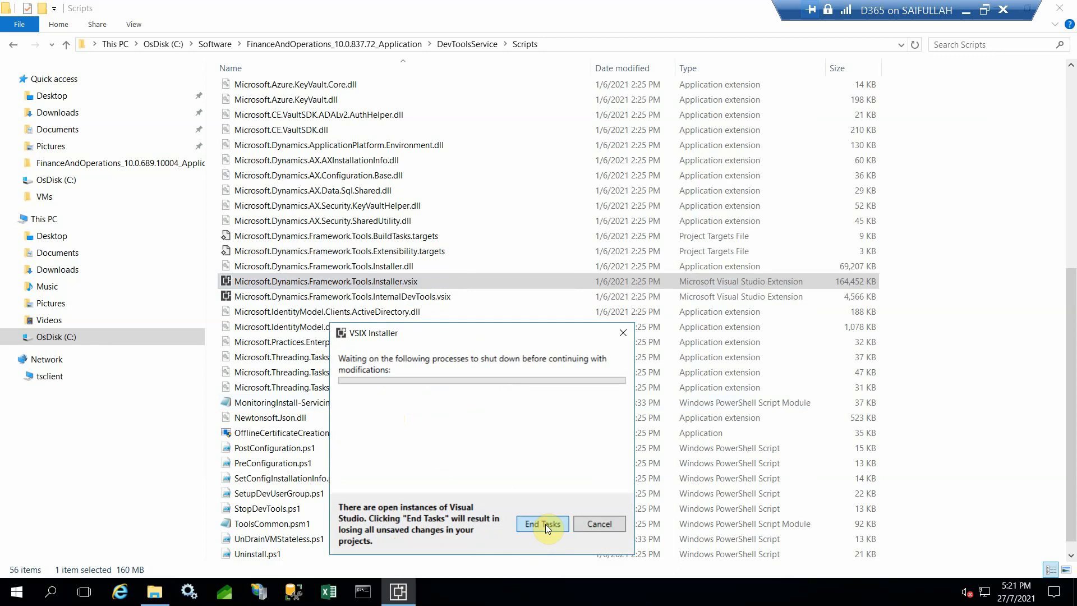
{"action": "left_click", "coordinate": [545, 524]}
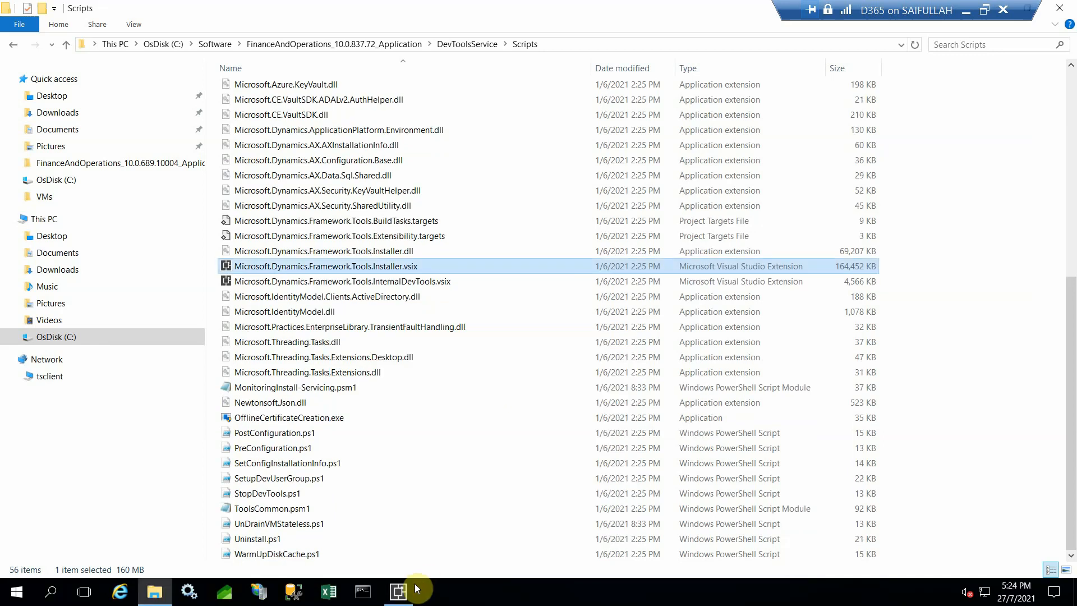
{"action": "left_click", "coordinate": [403, 591]}
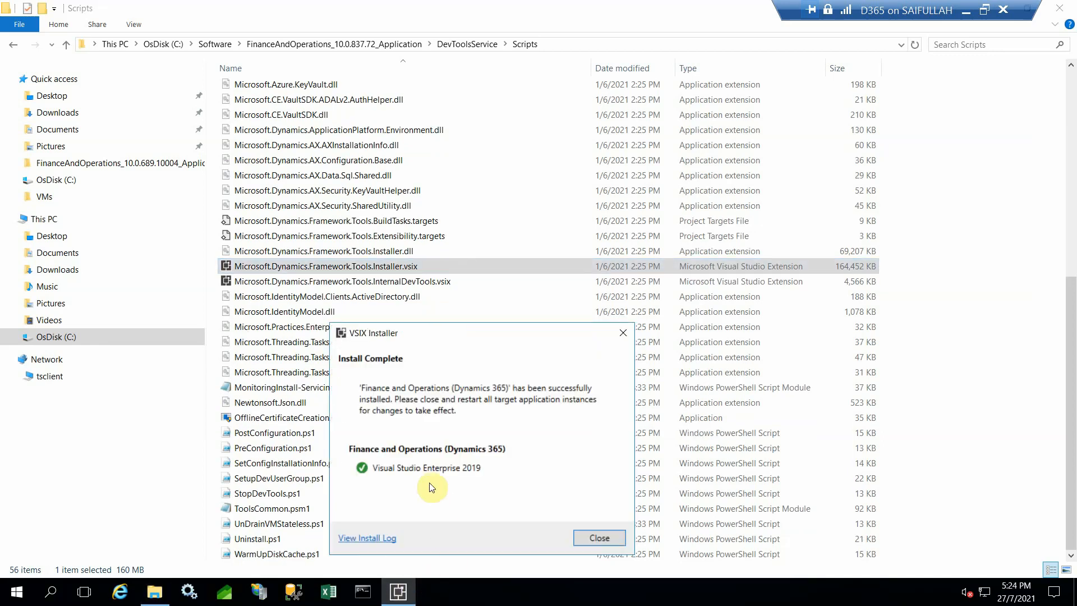
{"action": "left_click", "coordinate": [591, 537]}
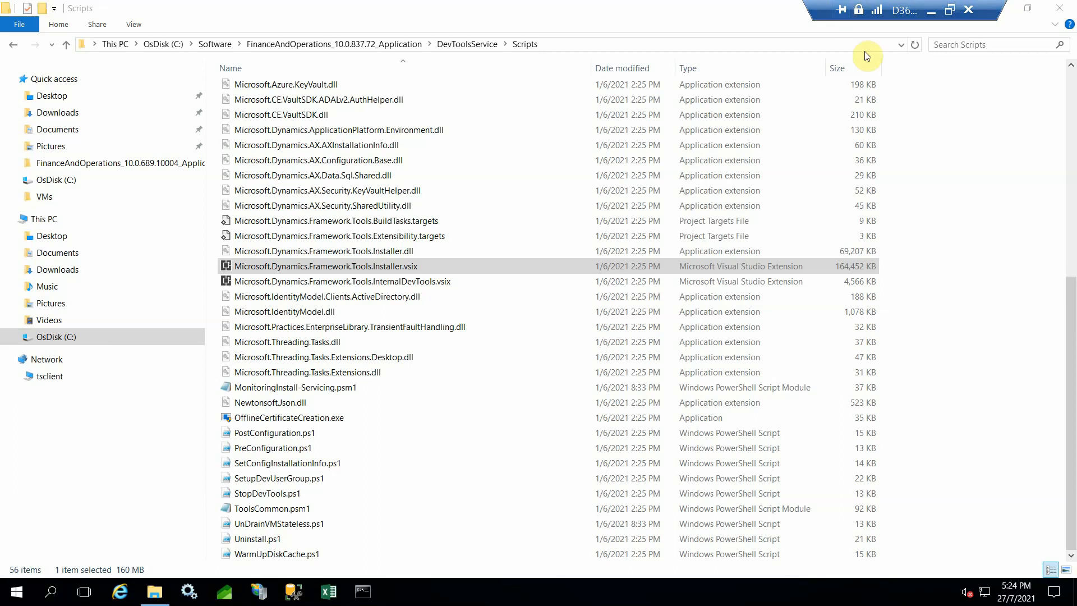
Step: Close File Explorer and configure the Visual Studio 2019 desktop shortcut to run as administrator
{"action": "left_click", "coordinate": [1008, 106]}
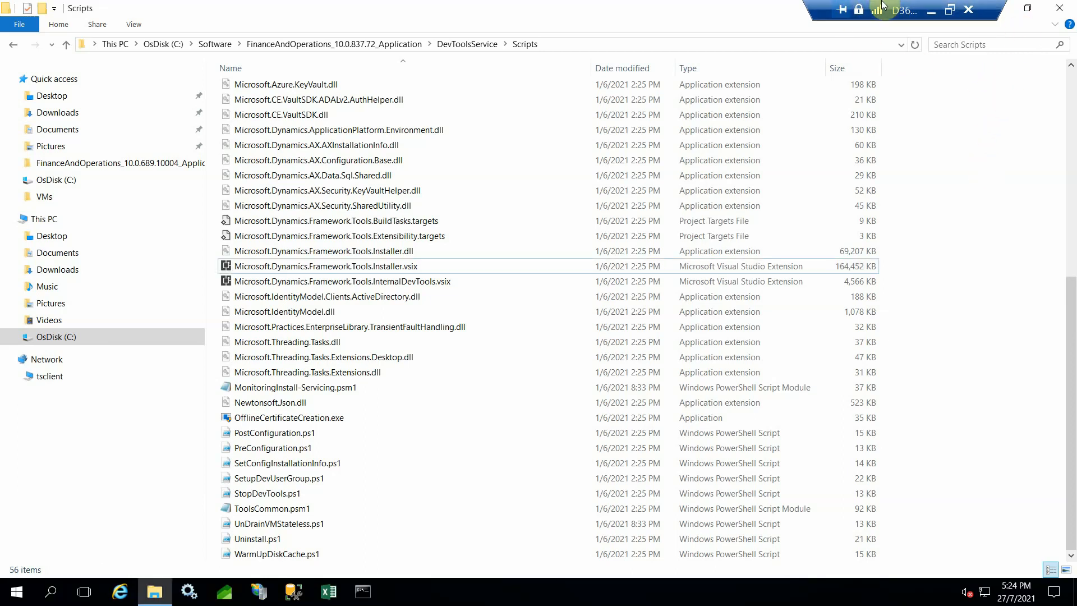
{"action": "left_click", "coordinate": [996, 10]}
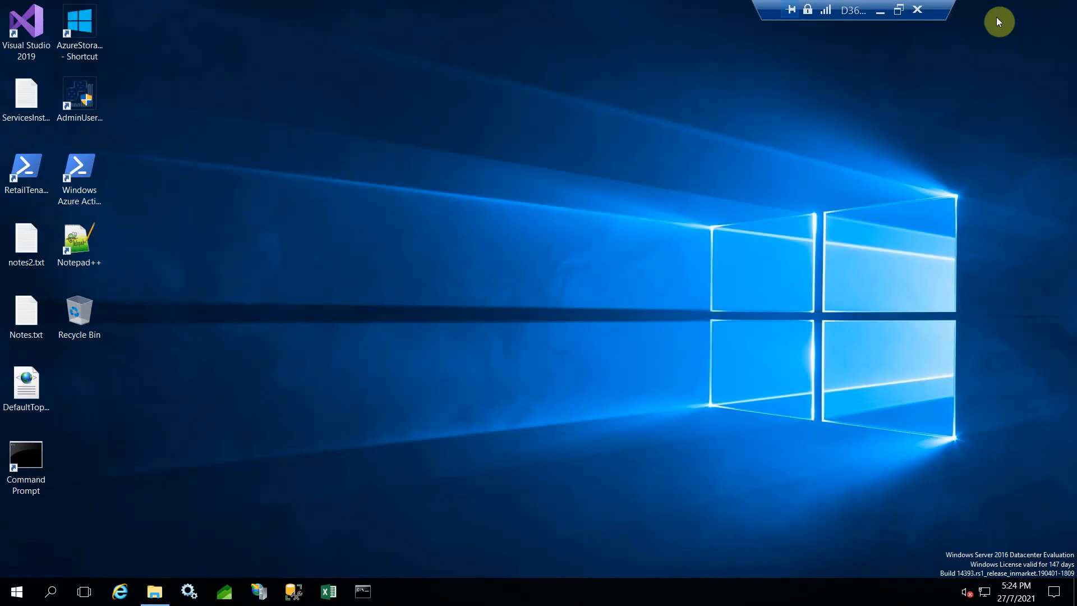
{"action": "double_click", "coordinate": [26, 33]}
{"action": "right_click", "coordinate": [25, 32]}
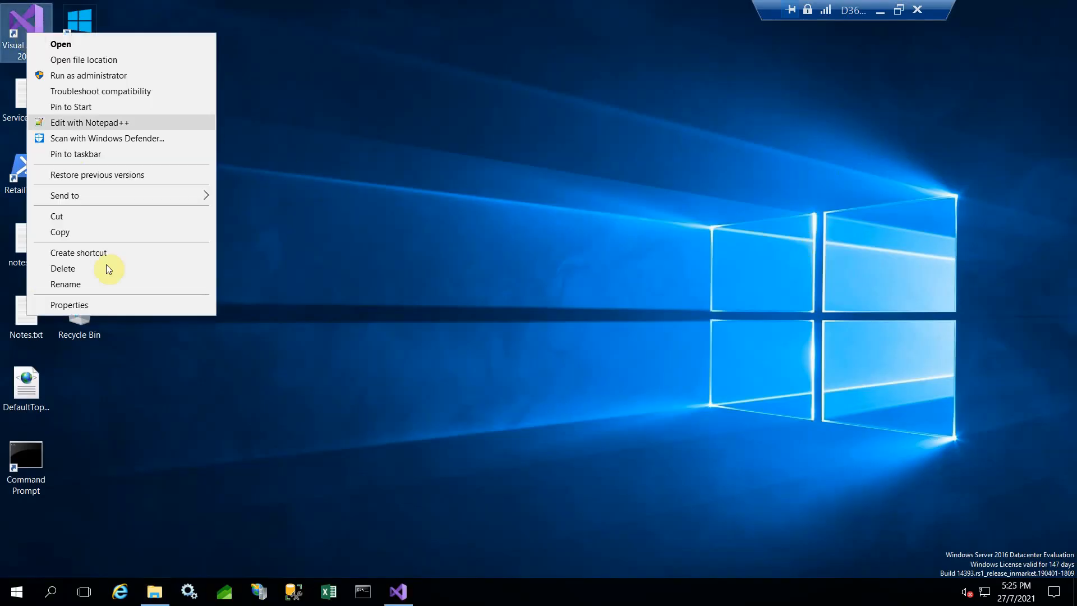
{"action": "left_click", "coordinate": [112, 308]}
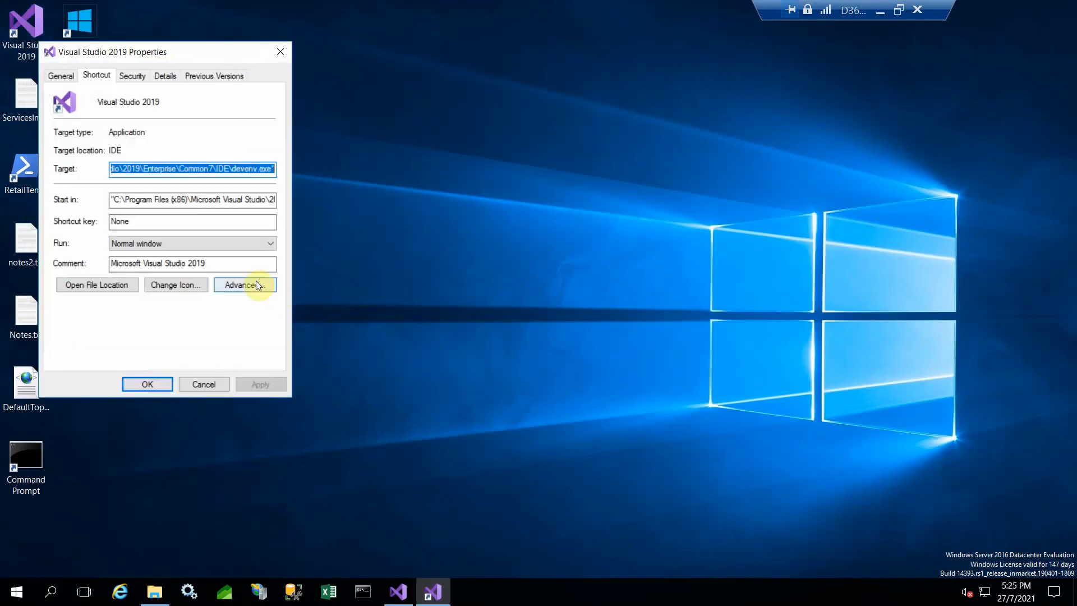
{"action": "left_click", "coordinate": [255, 283]}
{"action": "left_click", "coordinate": [136, 145]}
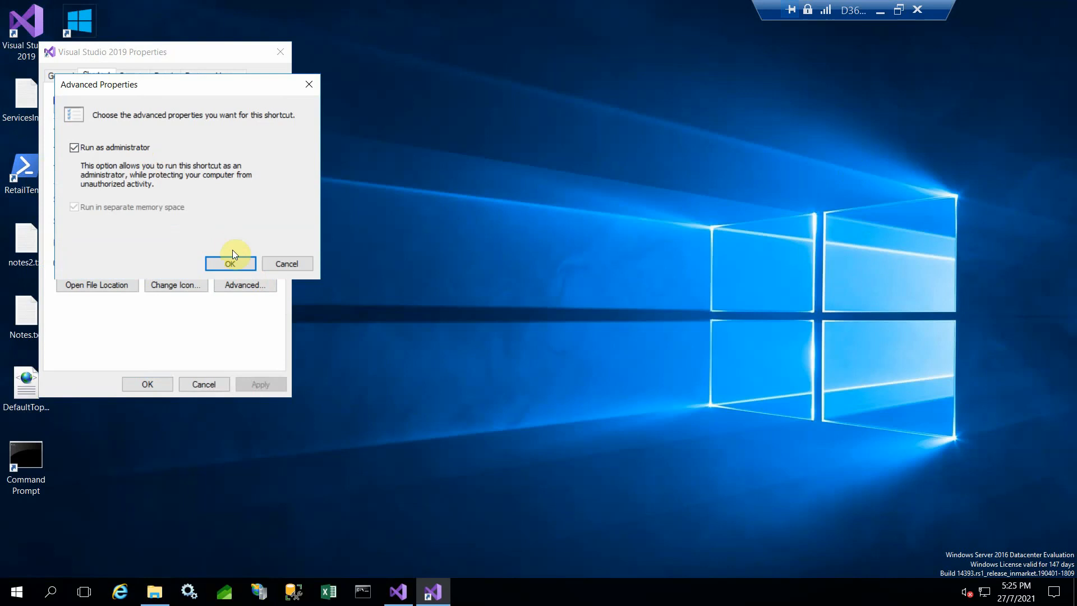
{"action": "left_click", "coordinate": [233, 261]}
{"action": "left_click", "coordinate": [262, 384]}
{"action": "left_click", "coordinate": [147, 384]}
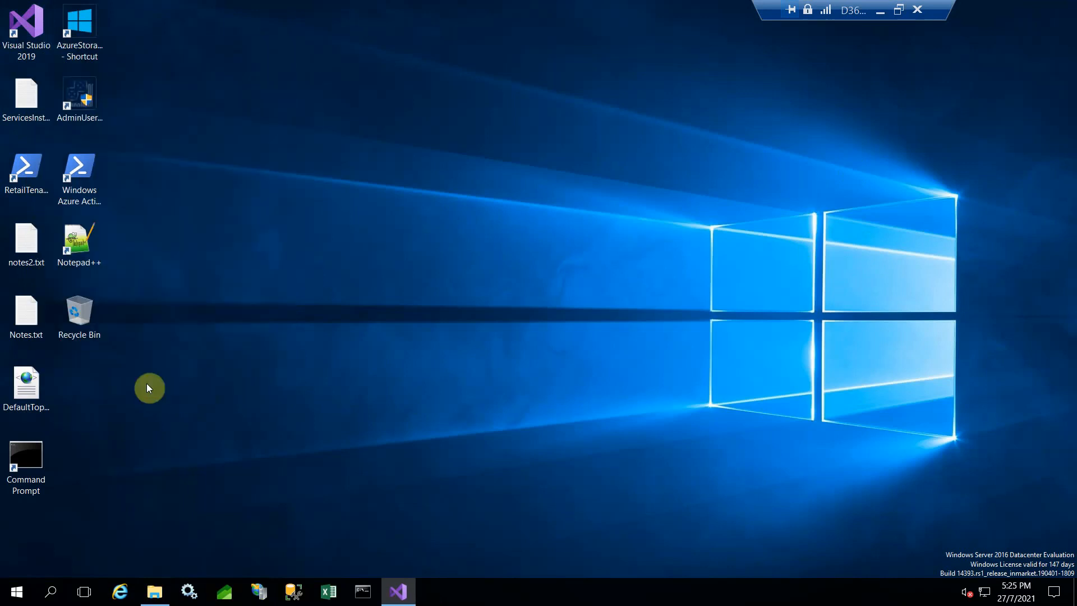
Step: Start Visual Studio 2019 without code and open the Dynamics 365 tool for updating model parameters
{"action": "double_click", "coordinate": [27, 29]}
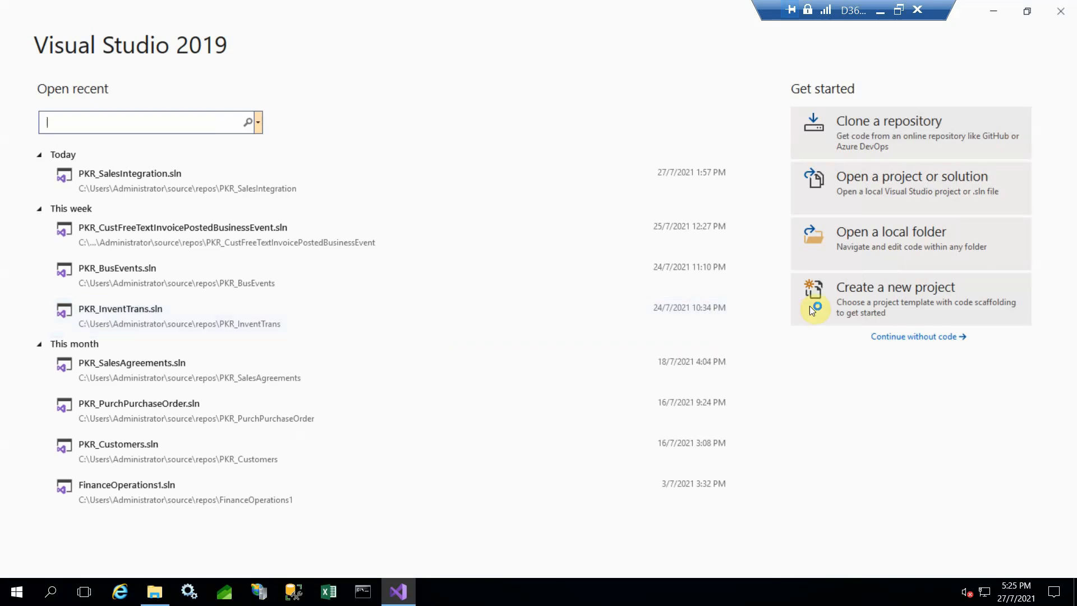
{"action": "left_click", "coordinate": [880, 336]}
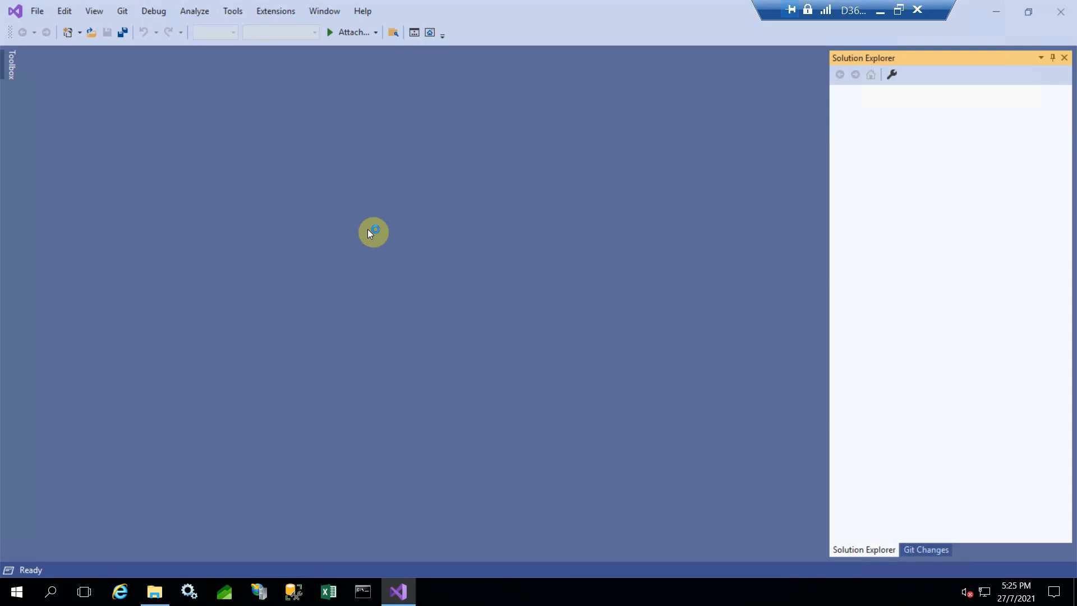
{"action": "left_click", "coordinate": [273, 12]}
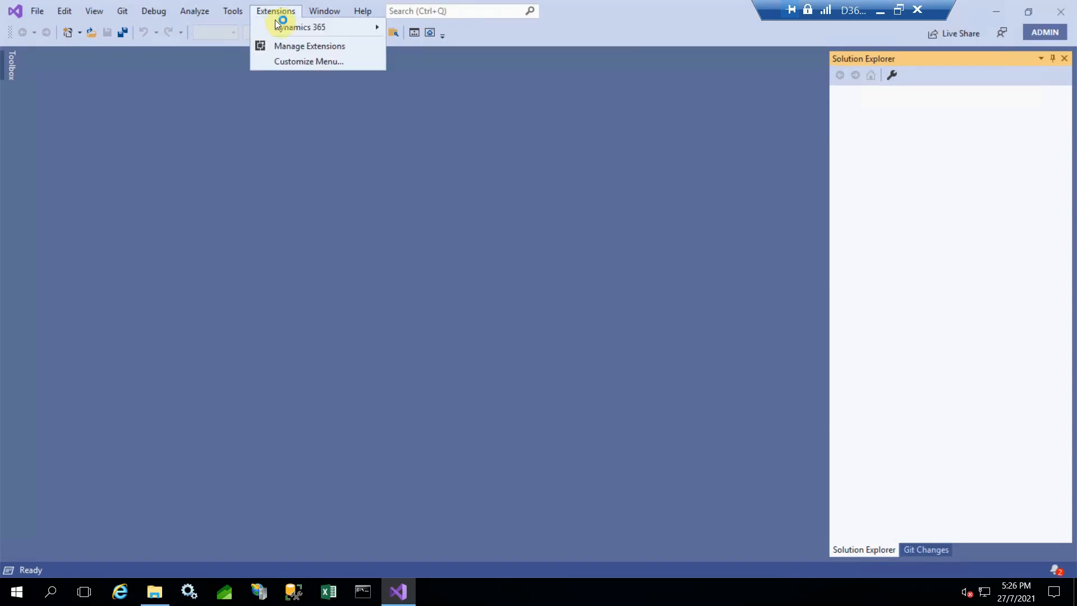
{"action": "left_click", "coordinate": [277, 26]}
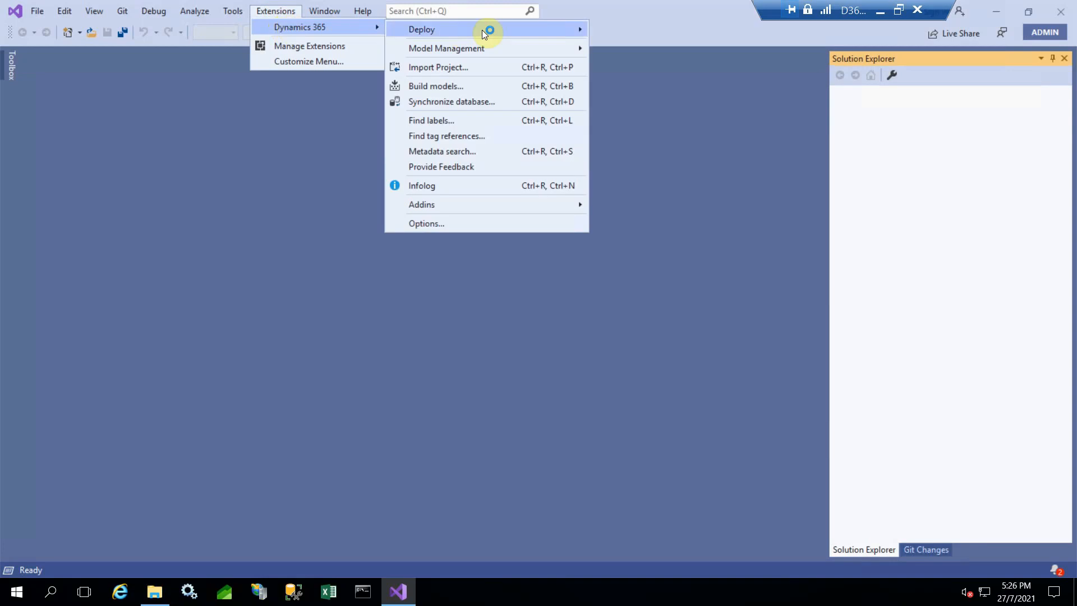
{"action": "left_click", "coordinate": [488, 49]}
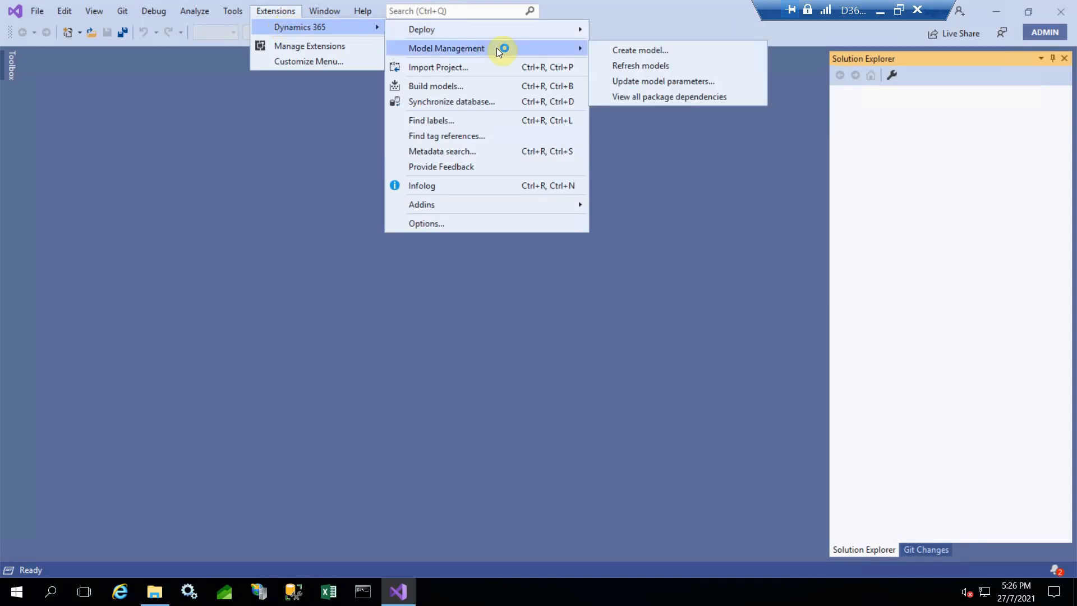
{"action": "left_click", "coordinate": [645, 81]}
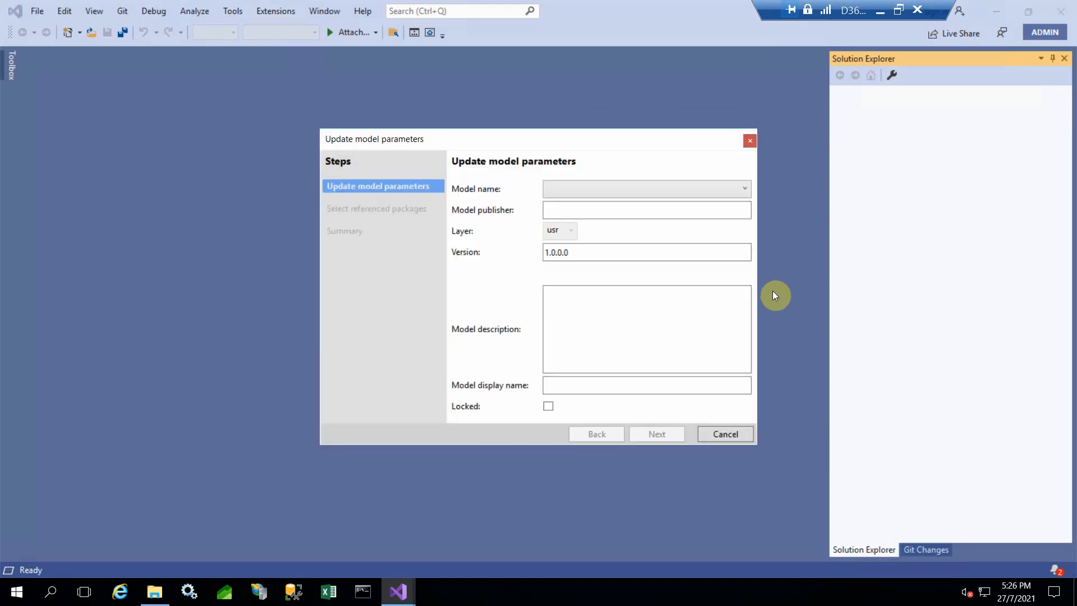
Step: Select PKR_Model to review its parameters, and dismiss the Update model parameters wizard without changing the model
{"action": "left_click", "coordinate": [725, 189]}
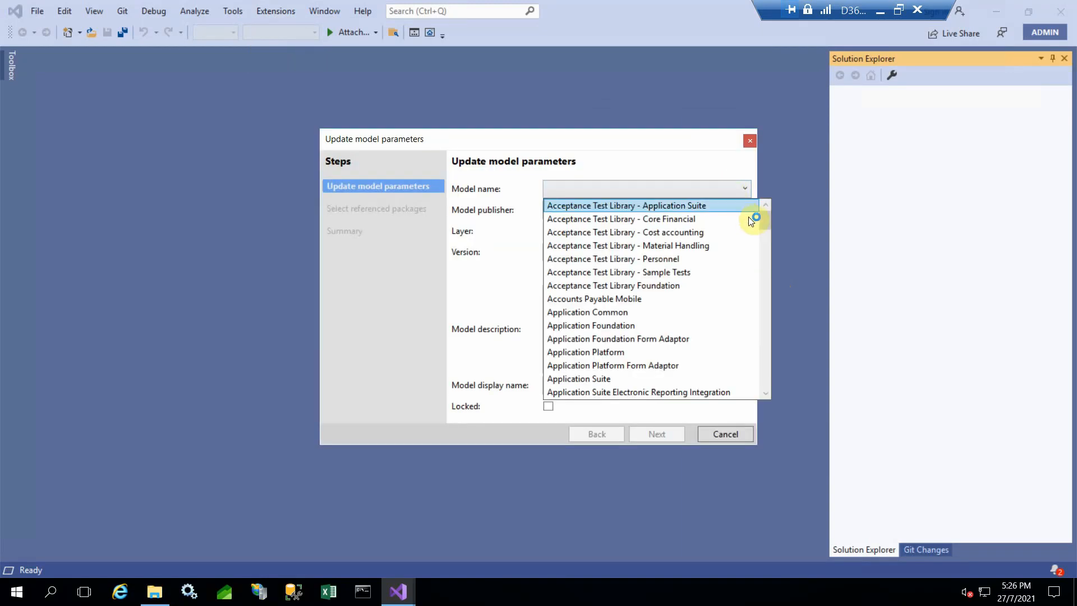
{"action": "left_click_drag", "start_coordinate": [765, 221], "coordinate": [763, 343]}
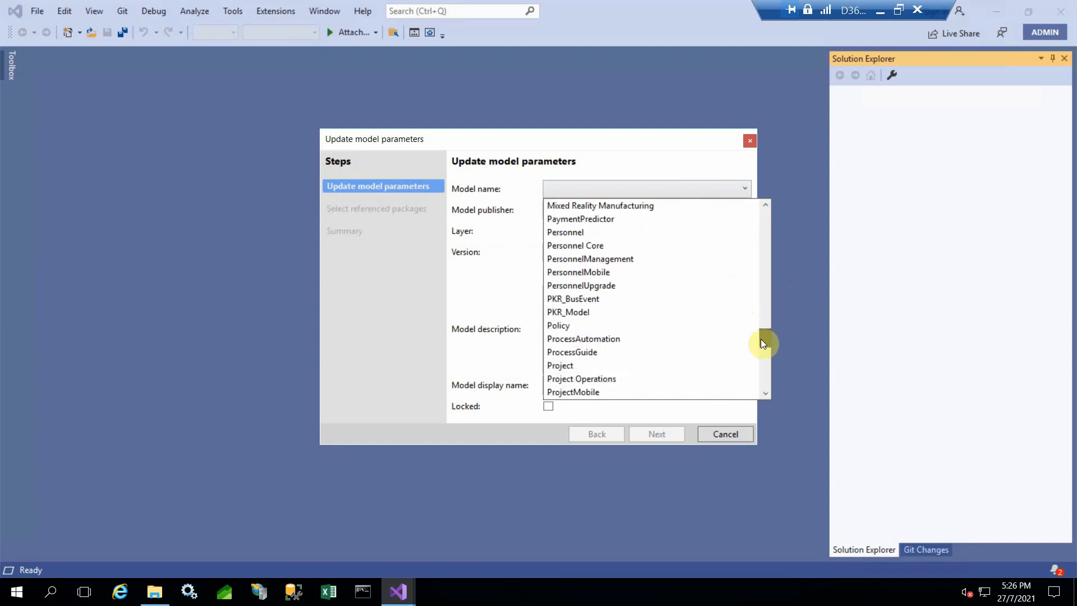
{"action": "left_click", "coordinate": [641, 311]}
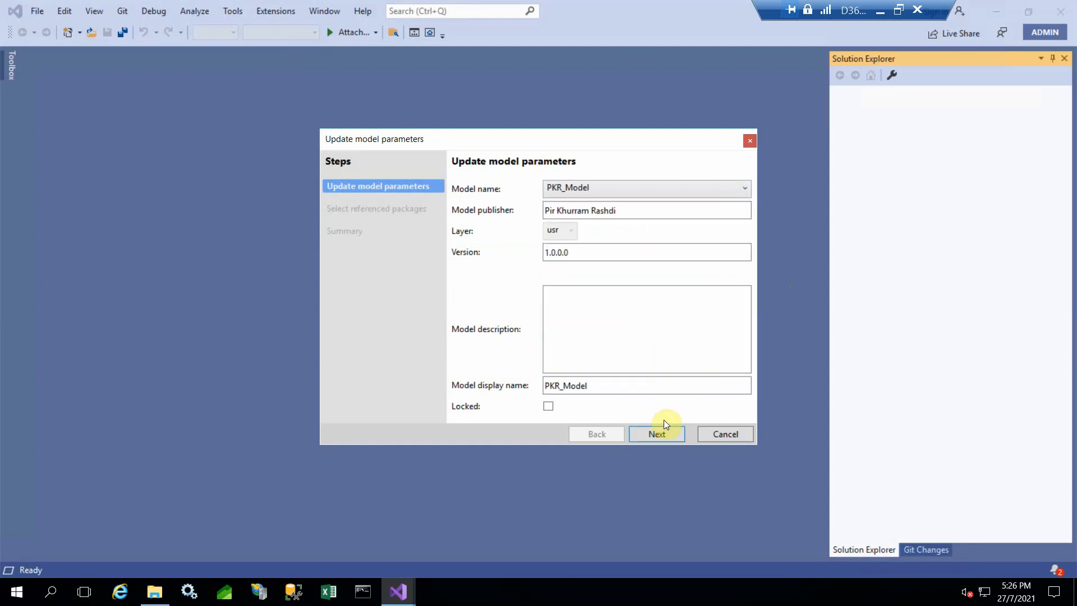
{"action": "left_click", "coordinate": [656, 433]}
{"action": "left_click", "coordinate": [722, 436]}
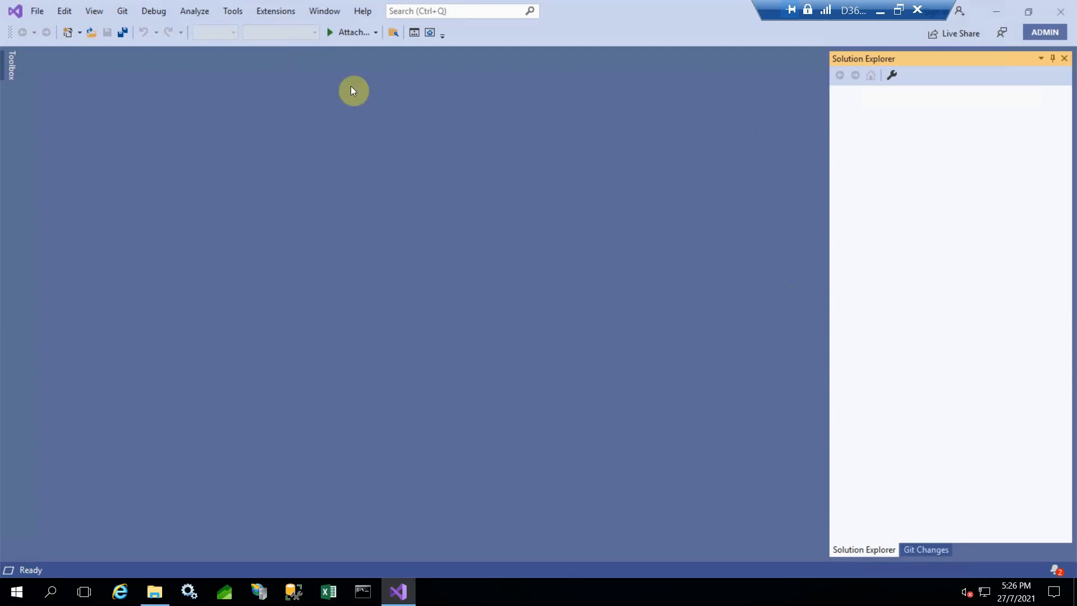
Step: Examine the Finance and Operations (Dynamics 365) entry among the installed extensions in Manage Extensions, and close the dialog
{"action": "left_click", "coordinate": [286, 12]}
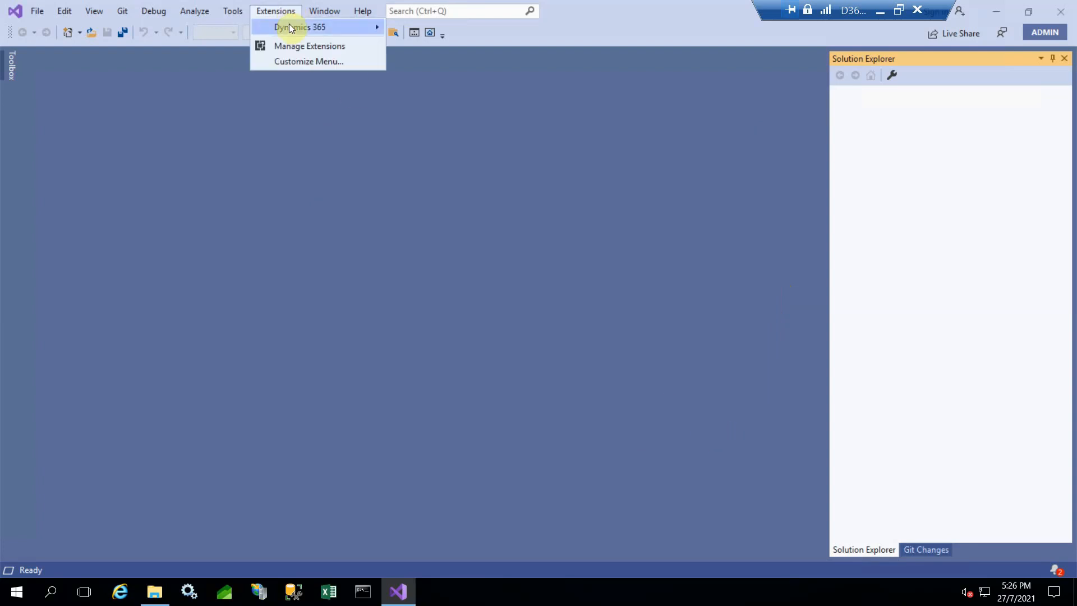
{"action": "mouse_move", "coordinate": [290, 27]}
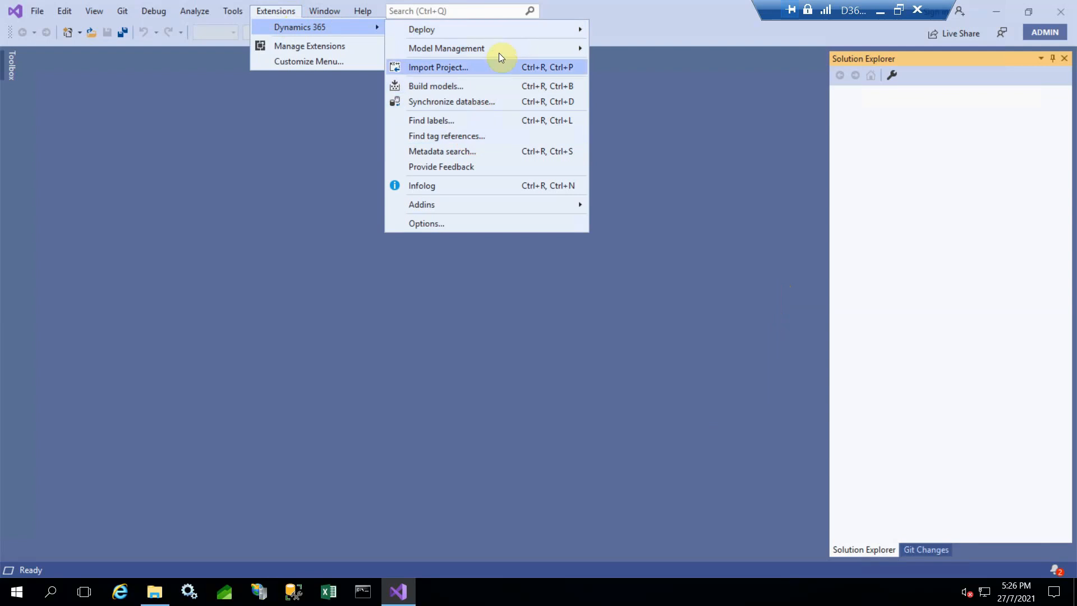
{"action": "mouse_move", "coordinate": [501, 50]}
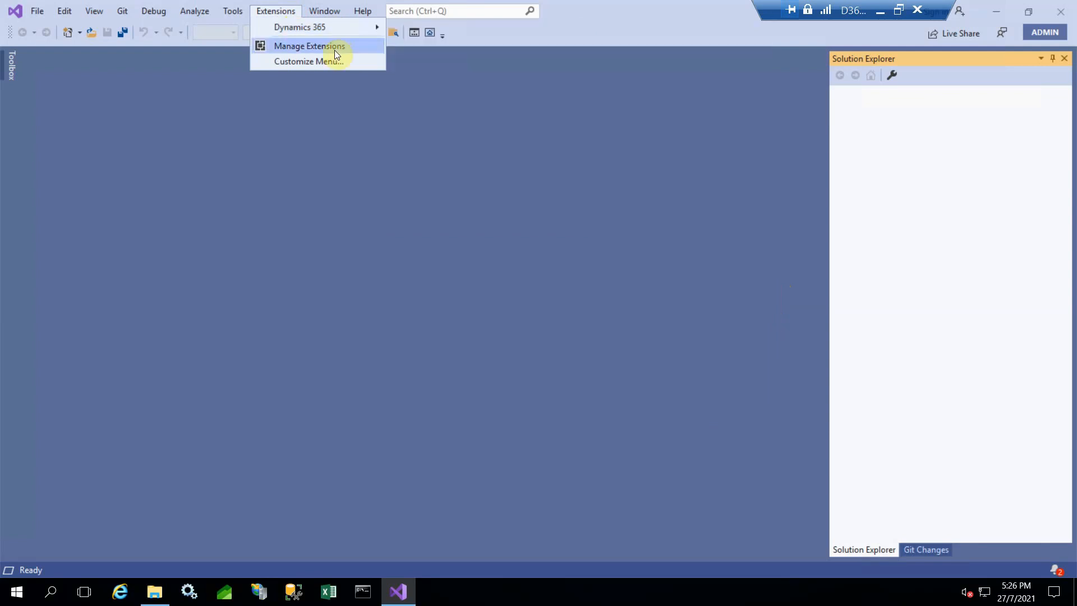
{"action": "left_click", "coordinate": [396, 166]}
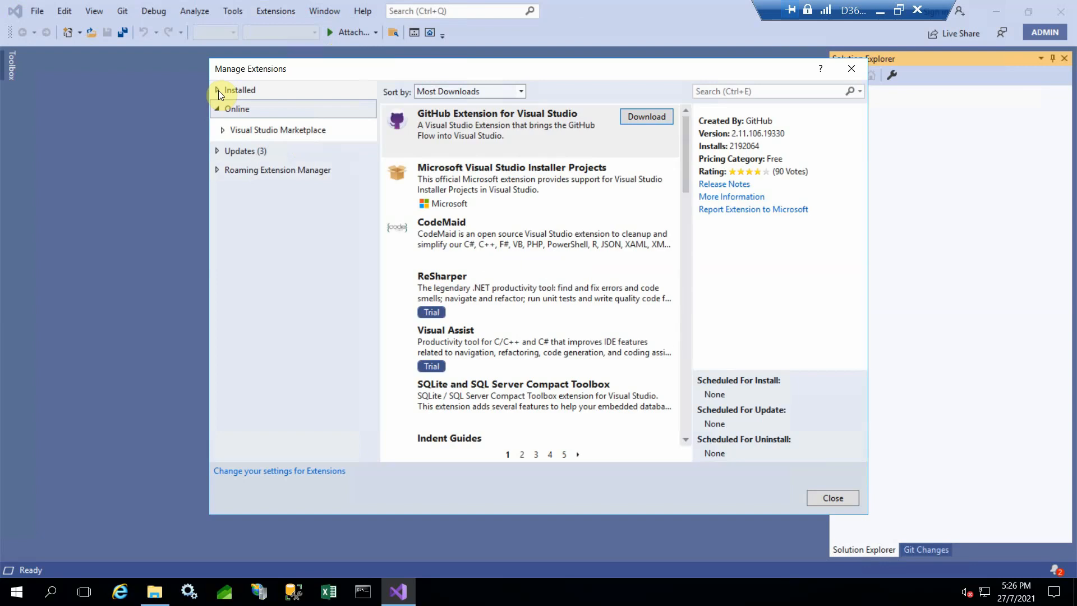
{"action": "left_click", "coordinate": [218, 90]}
{"action": "left_click", "coordinate": [522, 132]}
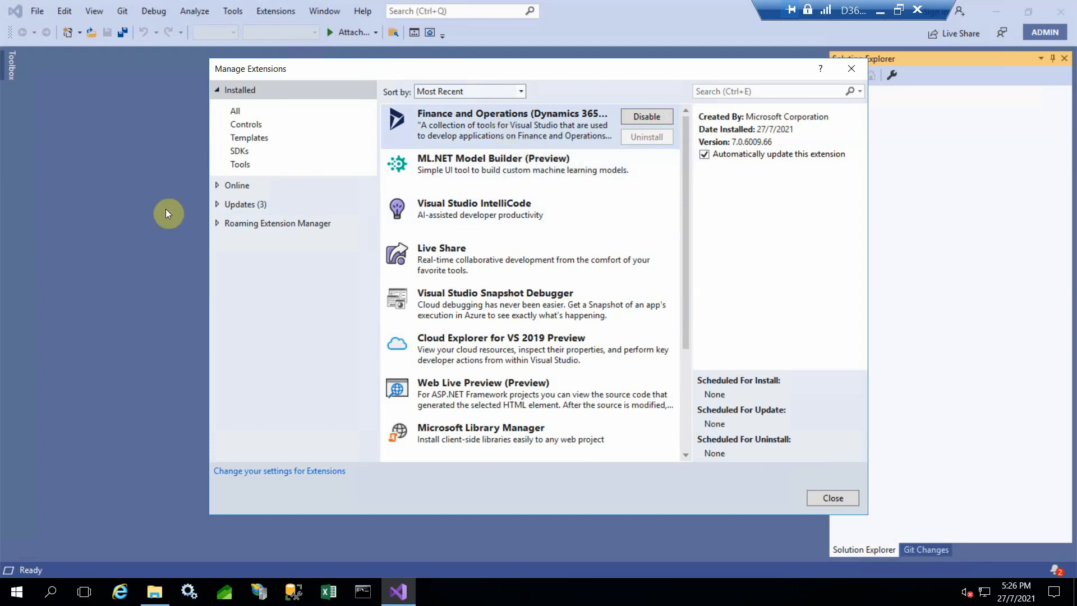
{"action": "left_click", "coordinate": [811, 494]}
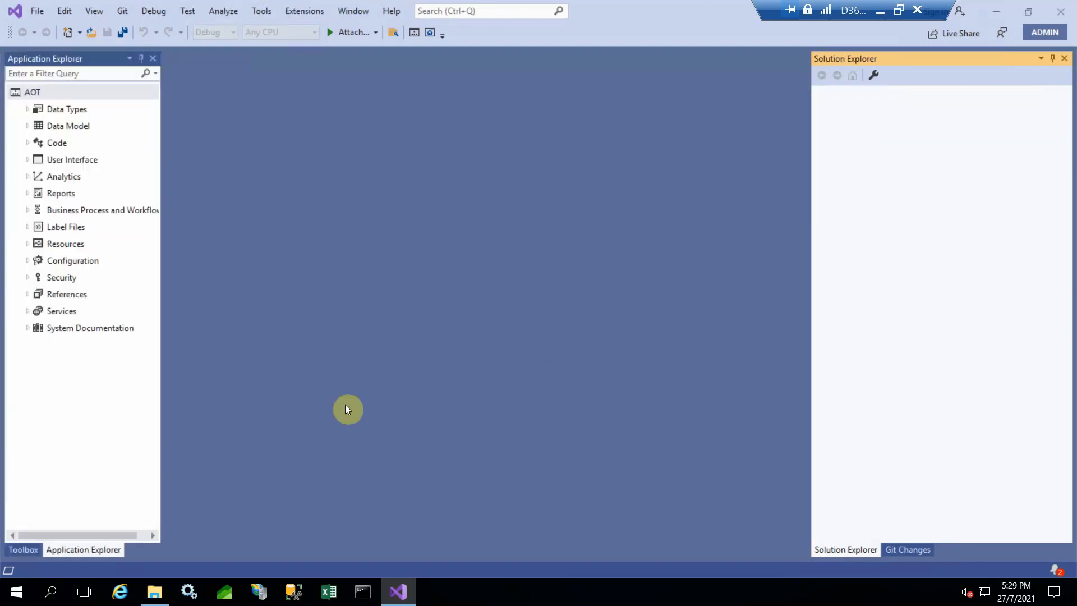
Step: Open the PKR_Customers report, try to edit its Report design in the designer, and close the resulting PKR_Customers.Report.rdlc file
{"action": "double_click", "coordinate": [861, 234]}
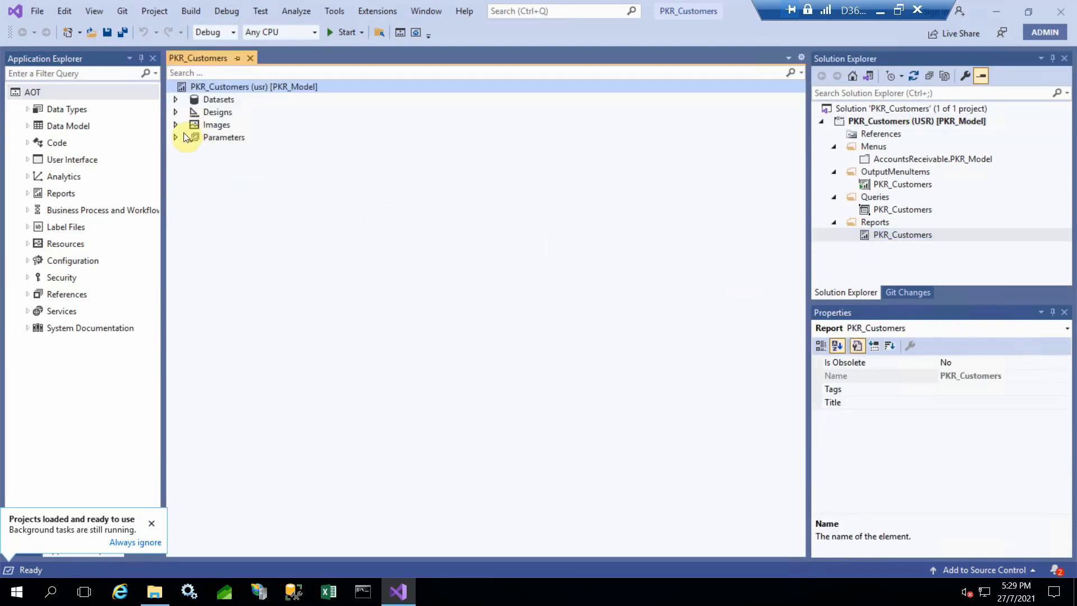
{"action": "left_click", "coordinate": [176, 112]}
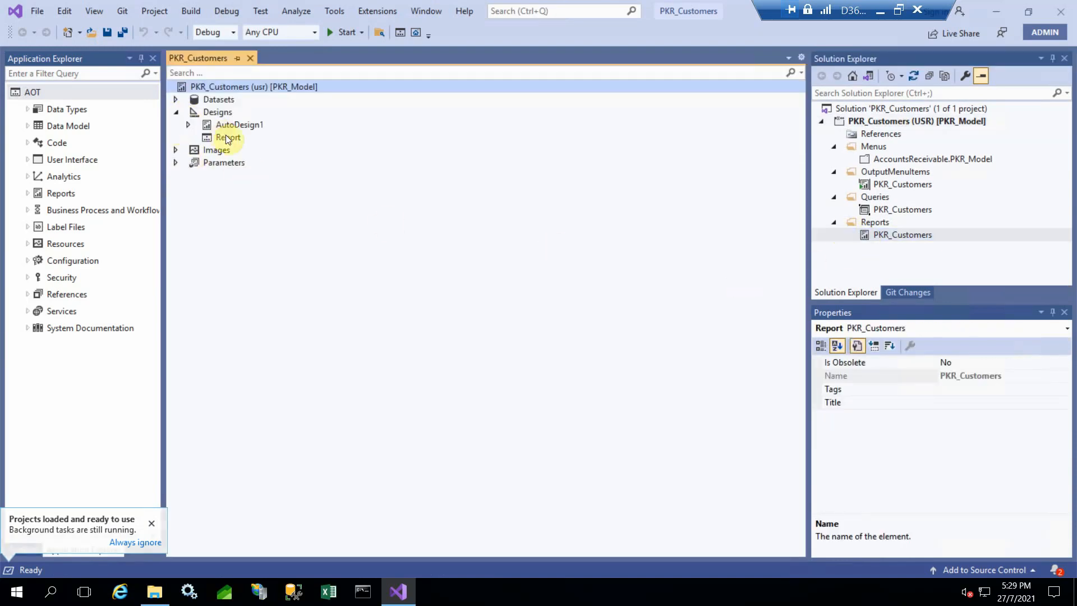
{"action": "left_click", "coordinate": [226, 136]}
{"action": "right_click", "coordinate": [227, 136]}
{"action": "left_click", "coordinate": [241, 143]}
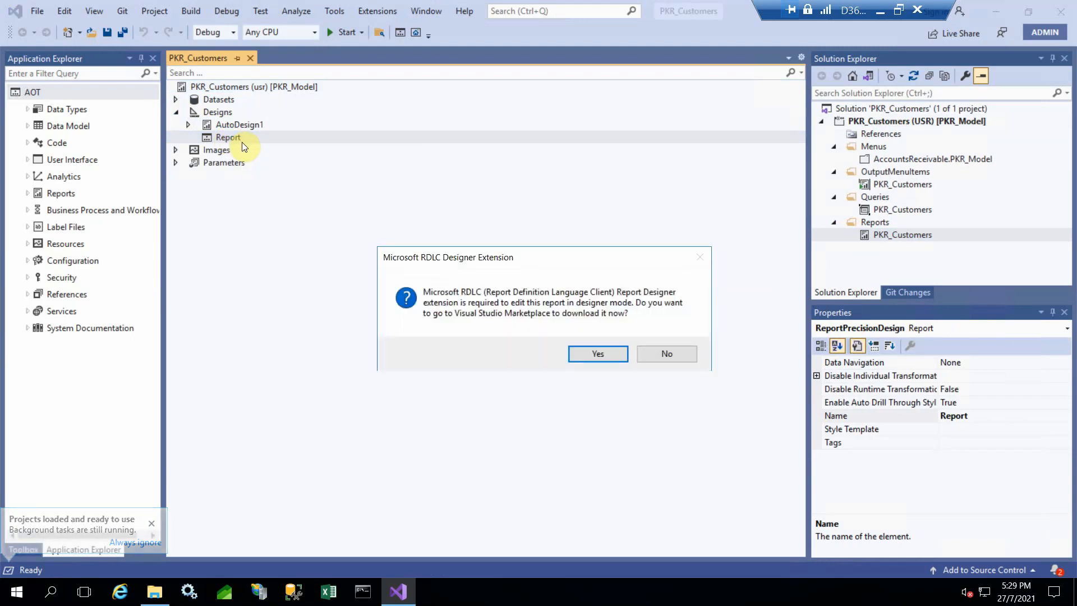
{"action": "left_click", "coordinate": [613, 352]}
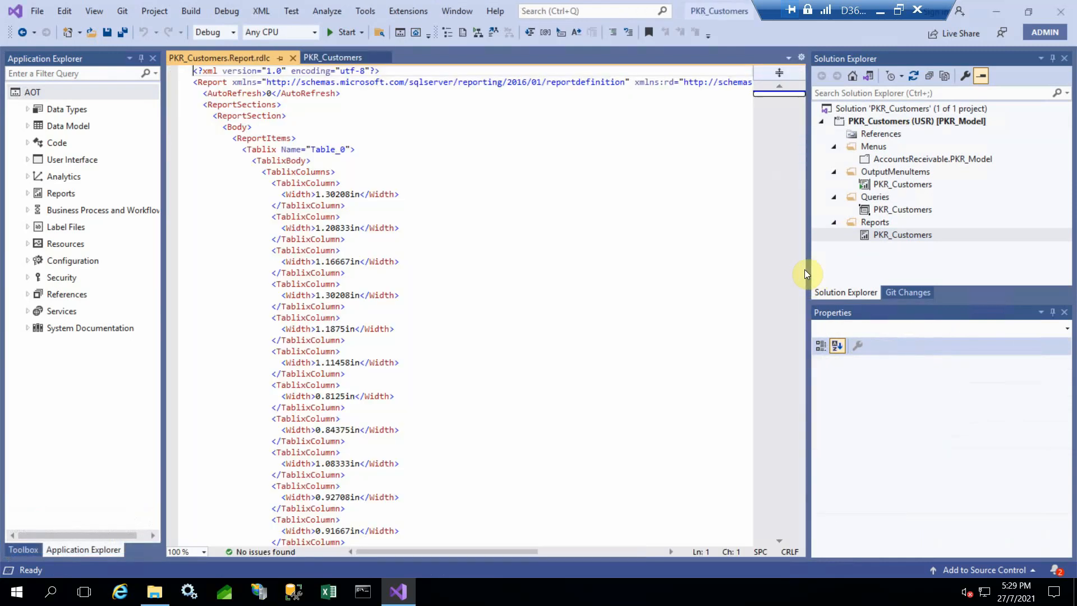
{"action": "left_click_drag", "start_coordinate": [808, 261], "coordinate": [886, 242]}
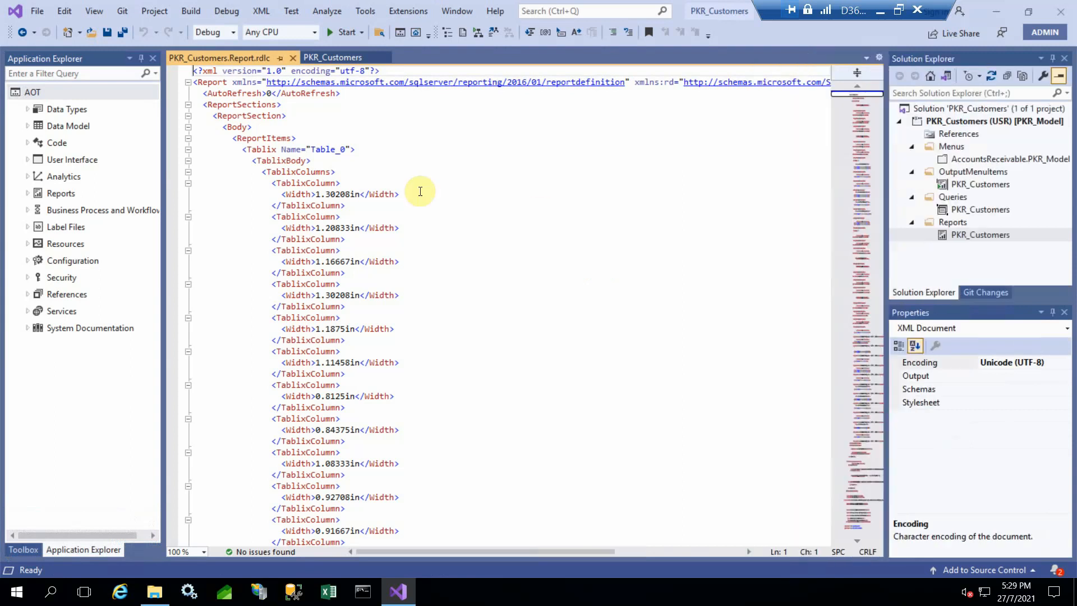
{"action": "left_click", "coordinate": [292, 58]}
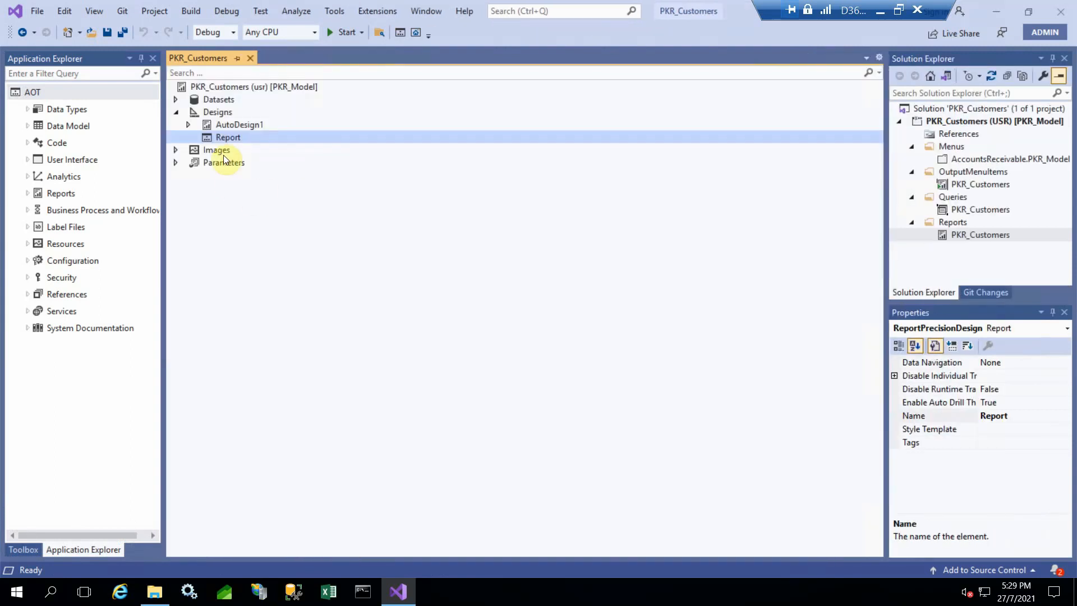
Step: Edit the Report design again, accept going to Visual Studio Marketplace, and copy "RDLC Report Designer" from the extension page title
{"action": "right_click", "coordinate": [223, 140]}
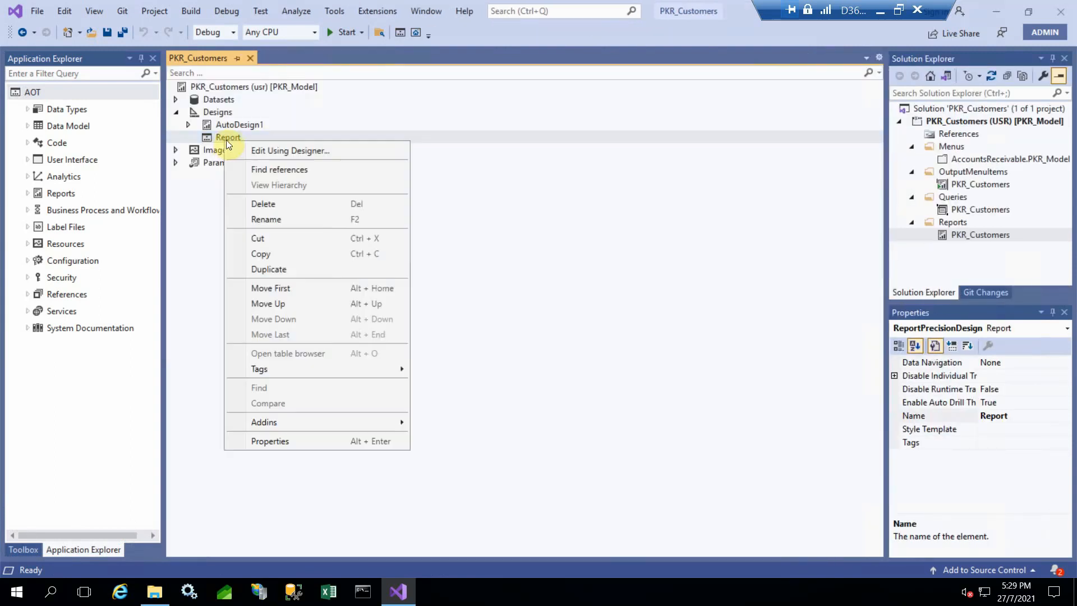
{"action": "left_click", "coordinate": [254, 149]}
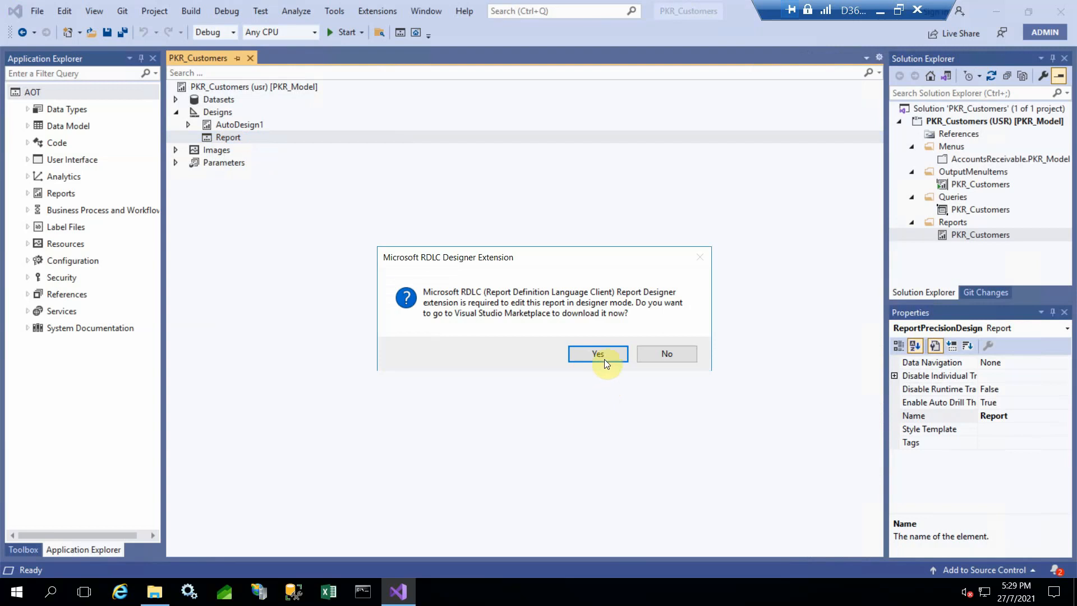
{"action": "left_click", "coordinate": [603, 355]}
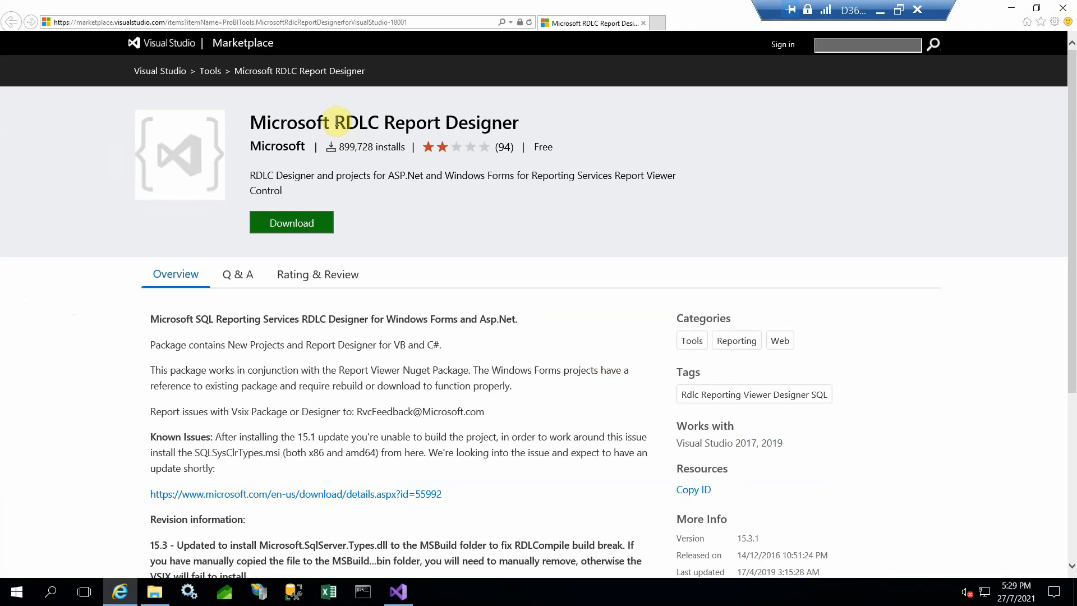
{"action": "left_click_drag", "start_coordinate": [336, 128], "coordinate": [493, 115]}
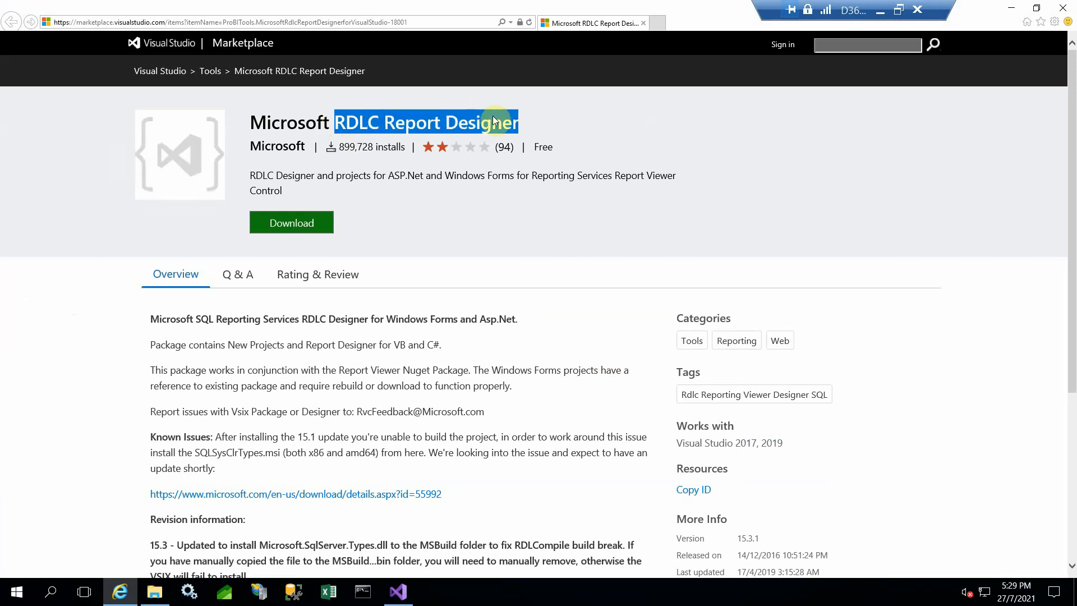
{"action": "right_click", "coordinate": [492, 116]}
{"action": "left_click", "coordinate": [520, 122]}
Step: Return to Visual Studio and search the online extensions in Manage Extensions for "RDLC Report Designer"
{"action": "left_click", "coordinate": [398, 592]}
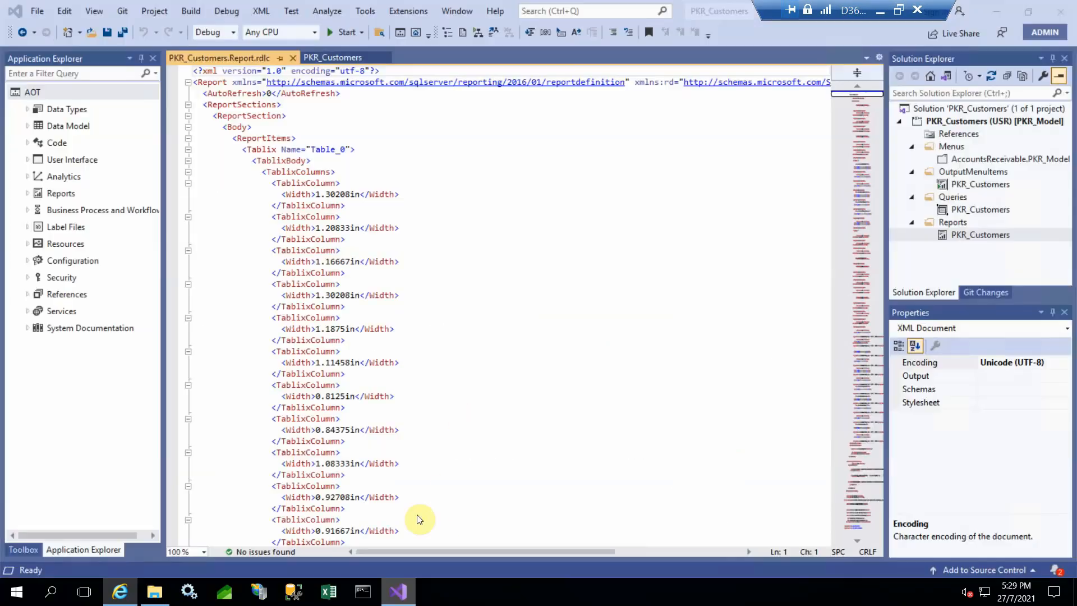
{"action": "left_click", "coordinate": [408, 13]}
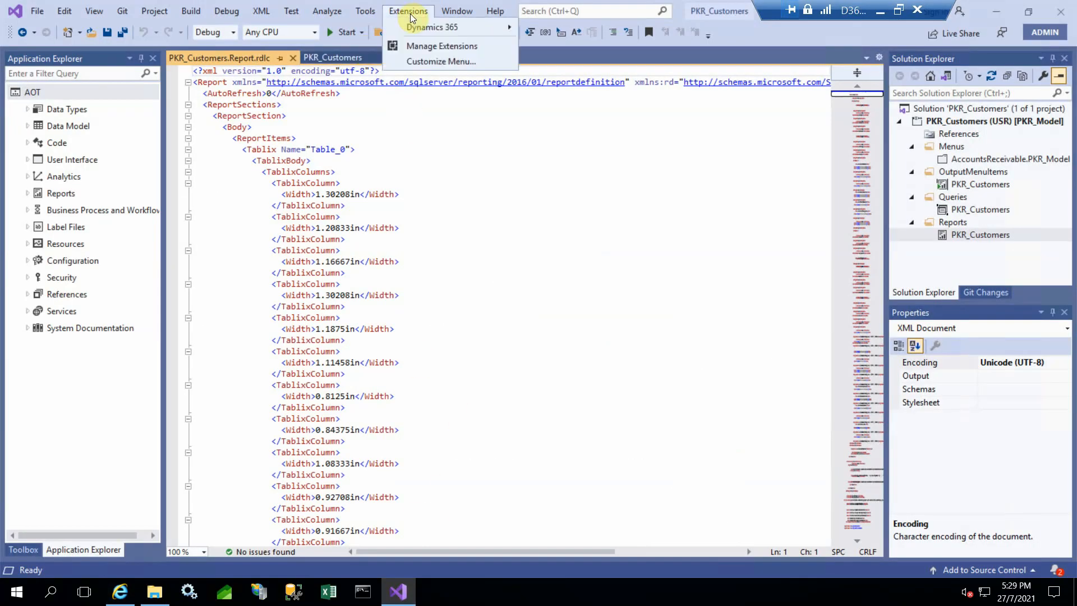
{"action": "left_click", "coordinate": [415, 46]}
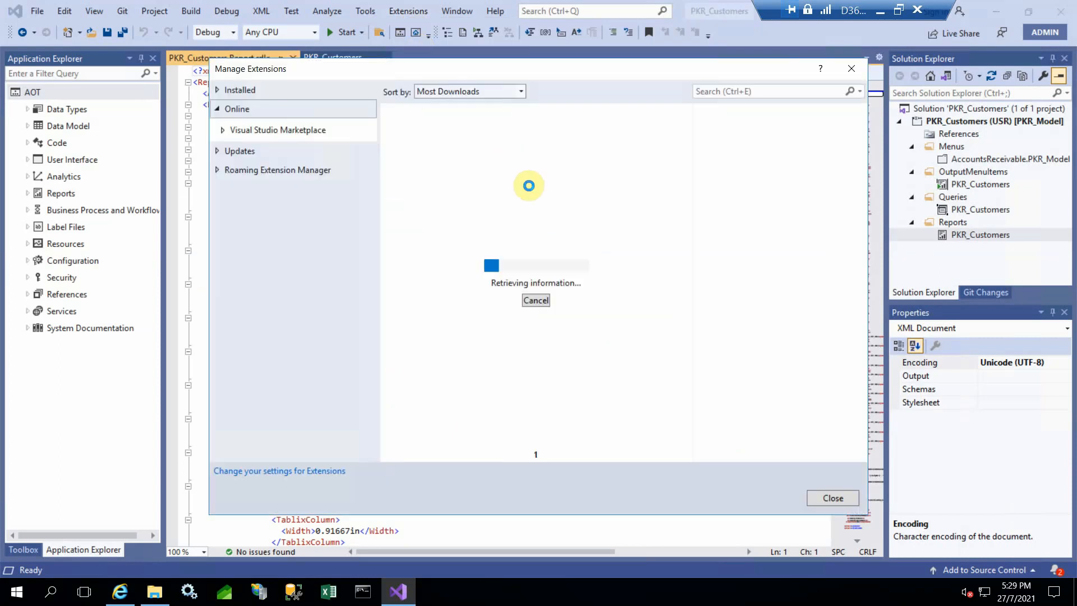
{"action": "left_click", "coordinate": [722, 91]}
{"action": "key", "text": "ctrl+v"}
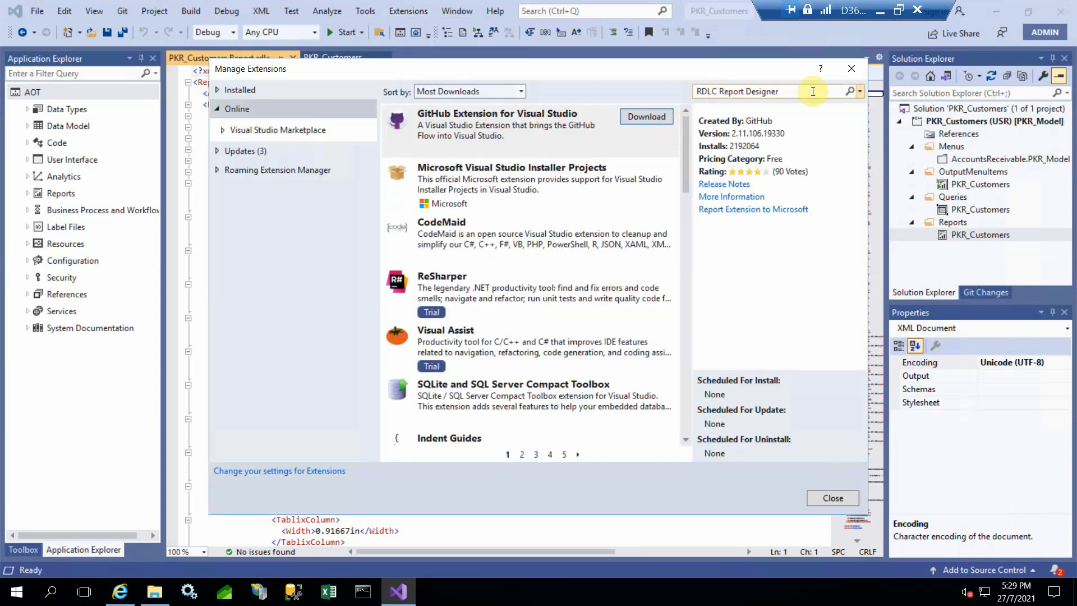
{"action": "left_click", "coordinate": [849, 91]}
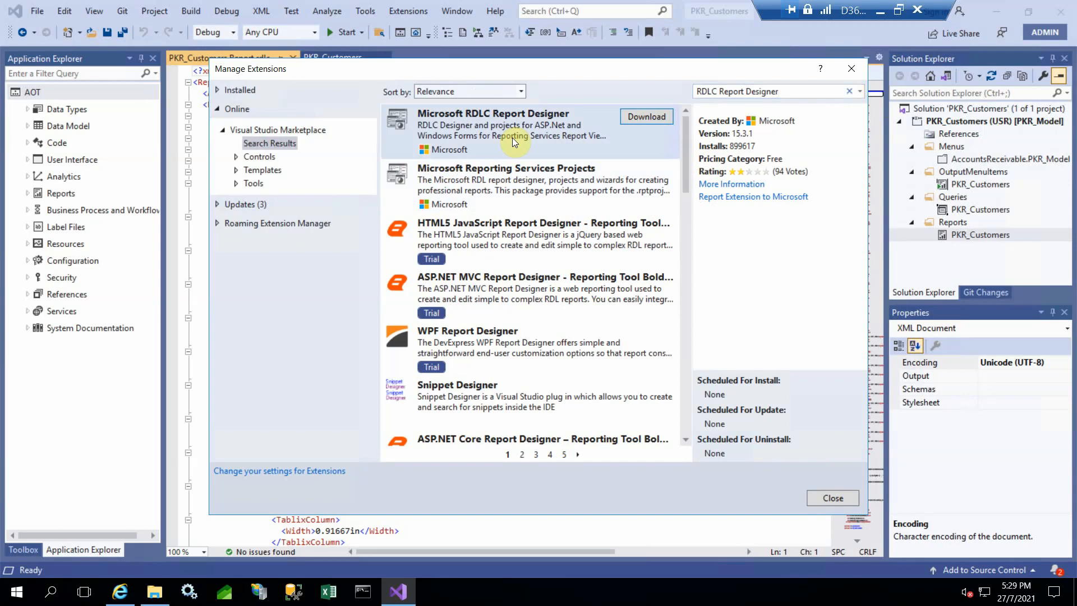
Step: Download the Microsoft RDLC Report Designer extension and close Visual Studio so its scheduled installation can begin
{"action": "left_click", "coordinate": [613, 171]}
{"action": "left_click", "coordinate": [596, 130]}
{"action": "left_click", "coordinate": [649, 119]}
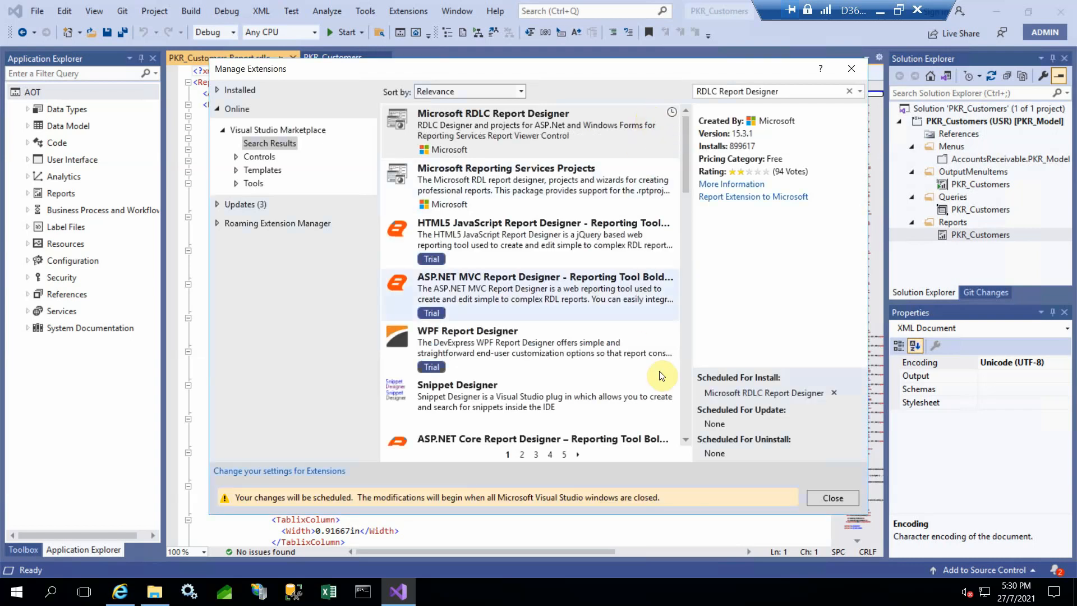
{"action": "left_click", "coordinate": [824, 499]}
{"action": "left_click", "coordinate": [1062, 12]}
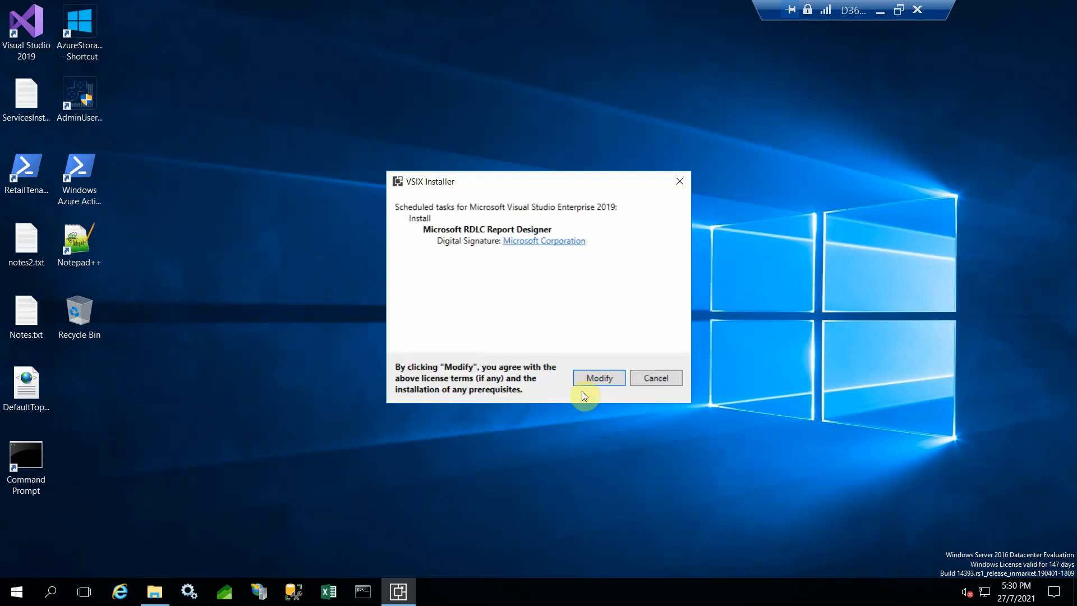
Step: Install Microsoft RDLC Report Designer through the VSIX Installer, close the finished installer and restart Visual Studio 2019
{"action": "left_click", "coordinate": [586, 379]}
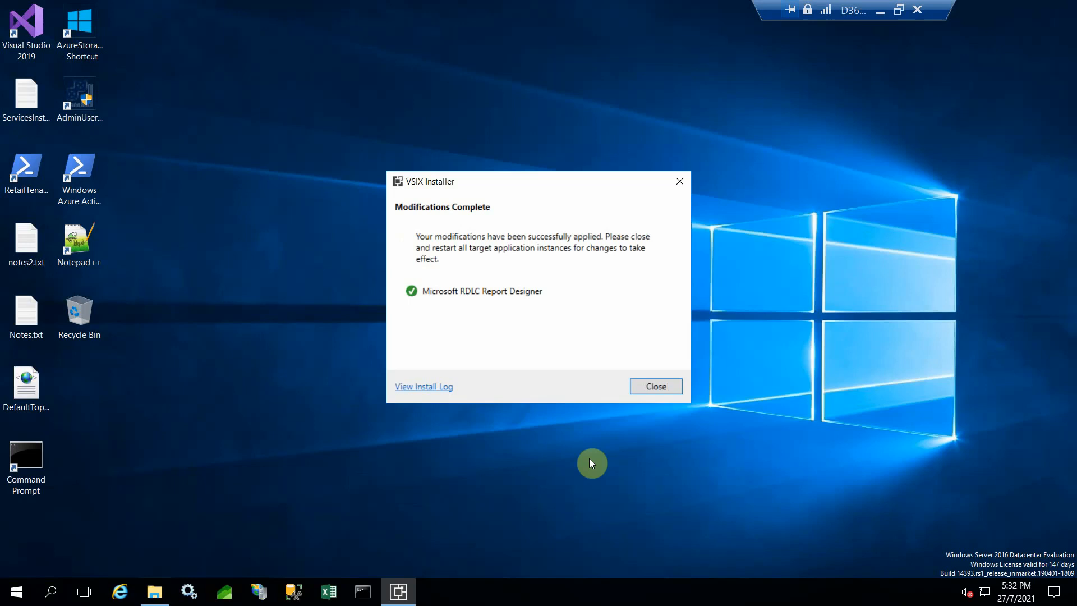
{"action": "left_click", "coordinate": [654, 387]}
{"action": "double_click", "coordinate": [23, 32]}
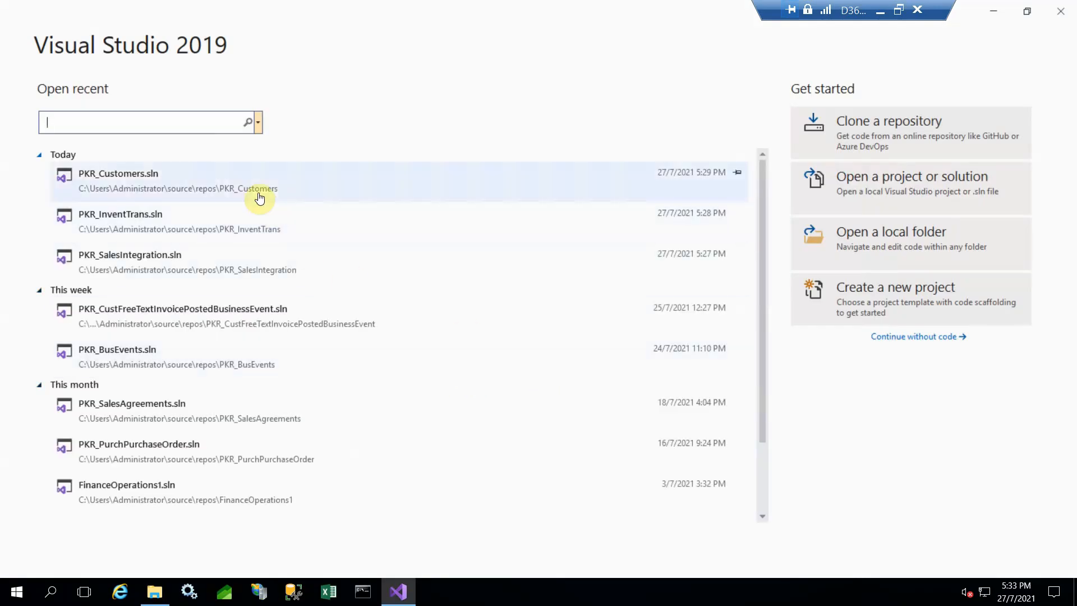
Step: Open the recent PKR_Customers.sln solution and close the XML view of PKR_Customers.Report.rdlc
{"action": "left_click", "coordinate": [259, 195]}
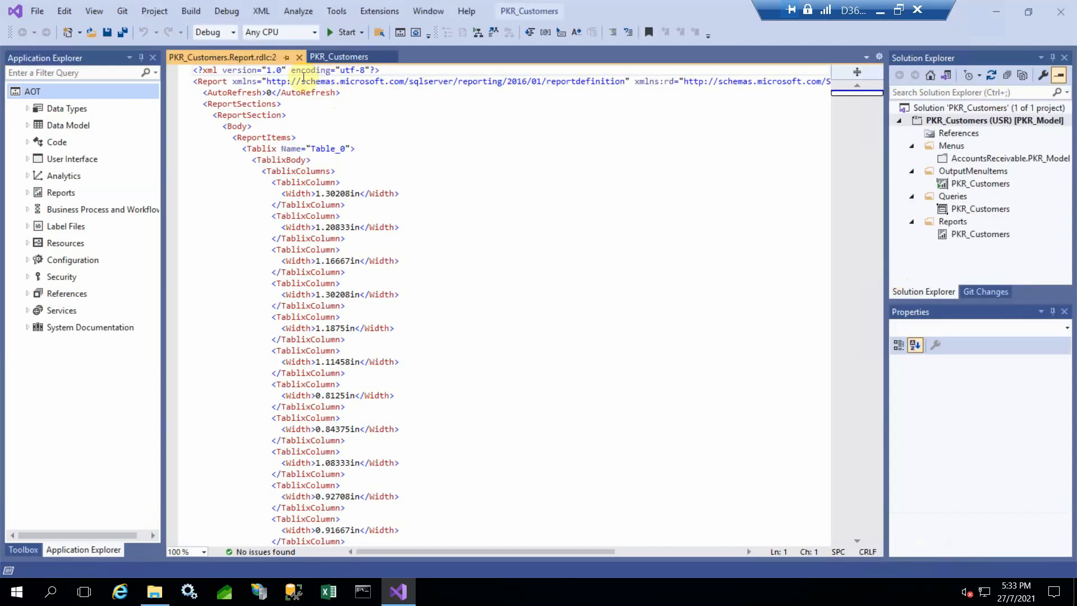
{"action": "left_click", "coordinate": [298, 57]}
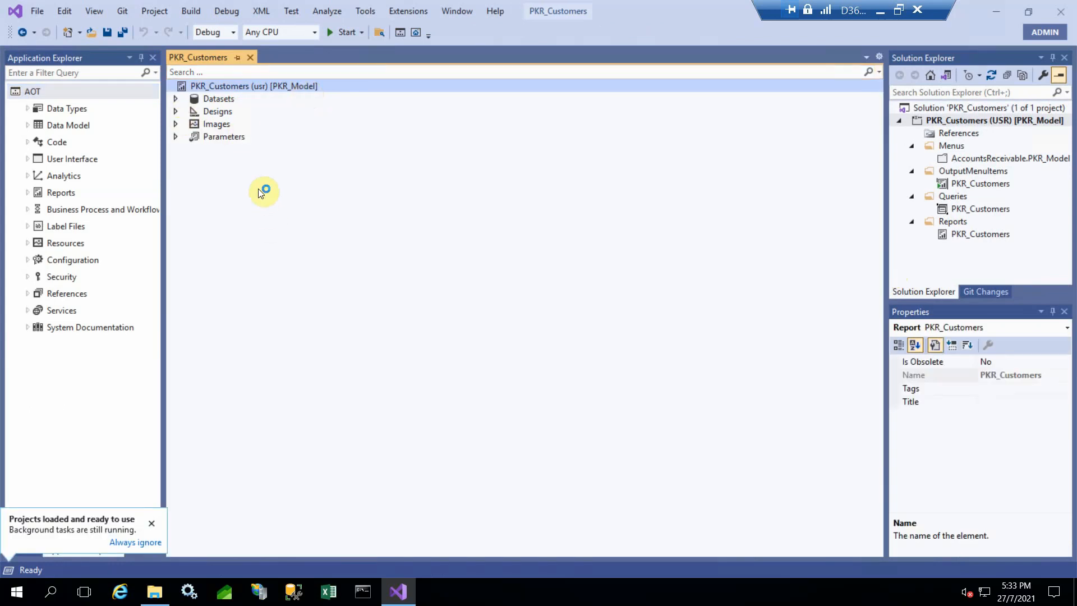
Step: Expand the Designs of the PKR_Customers report and open its Report precision design for editing in the RDLC designer
{"action": "left_click", "coordinate": [176, 113]}
{"action": "left_click", "coordinate": [176, 112]}
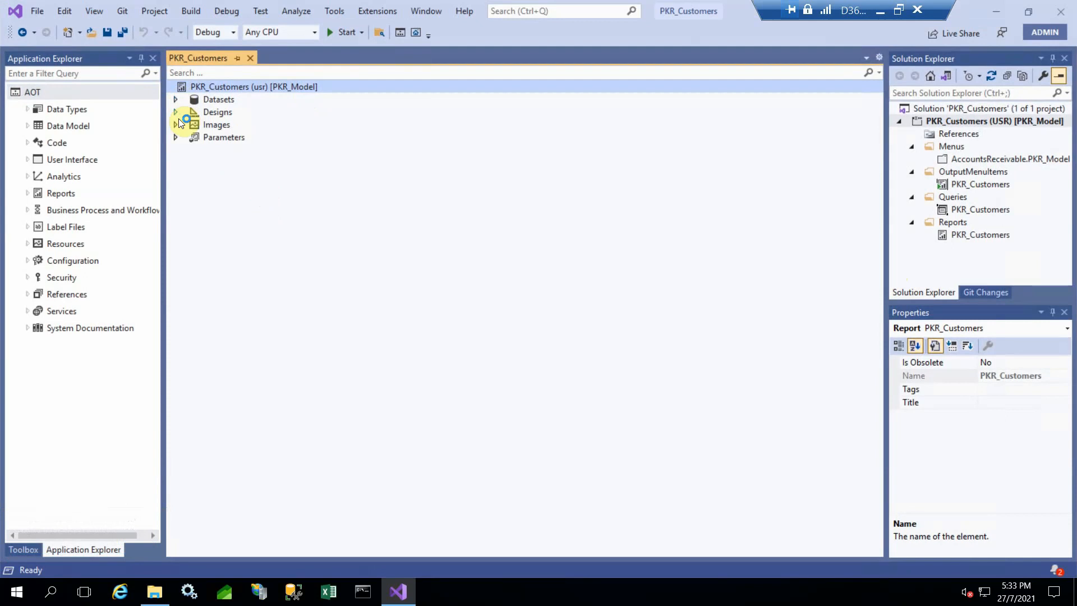
{"action": "left_click", "coordinate": [227, 136]}
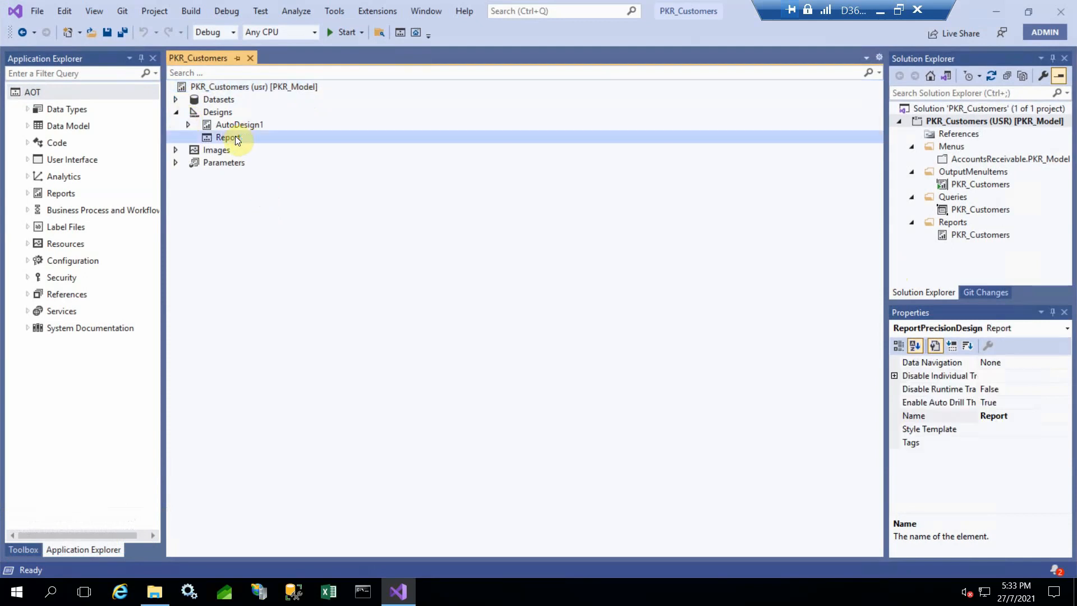
{"action": "right_click", "coordinate": [242, 141]}
{"action": "left_click", "coordinate": [256, 149]}
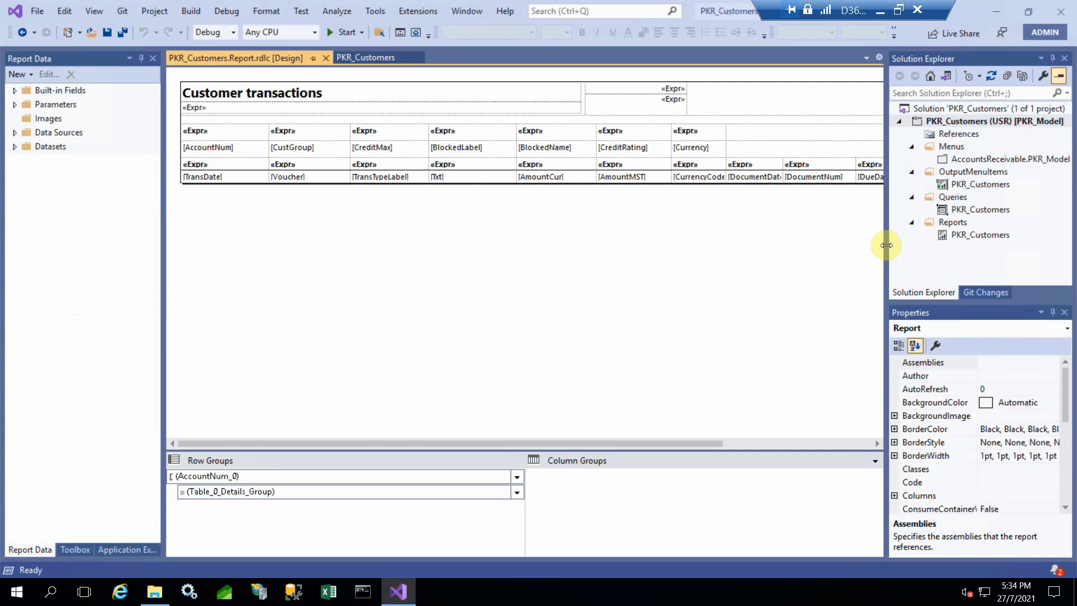
Step: Widen the Solution Explorer and Properties area, narrow the Report Data area, and close the PKR_Customers.Report.rdlc design
{"action": "left_click_drag", "start_coordinate": [886, 247], "coordinate": [834, 235]}
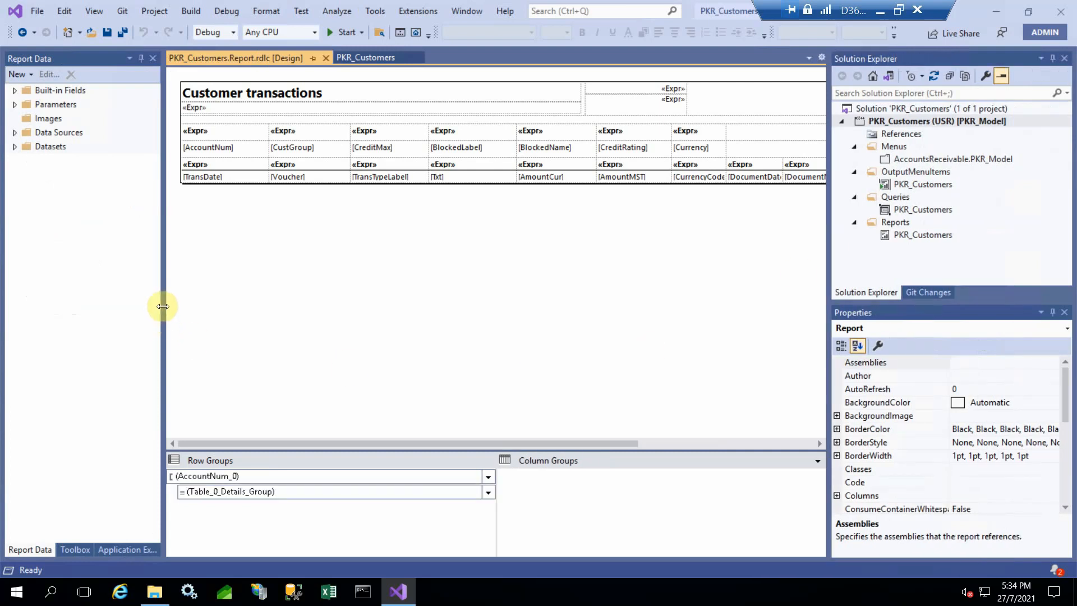
{"action": "left_click_drag", "start_coordinate": [161, 303], "coordinate": [82, 285]}
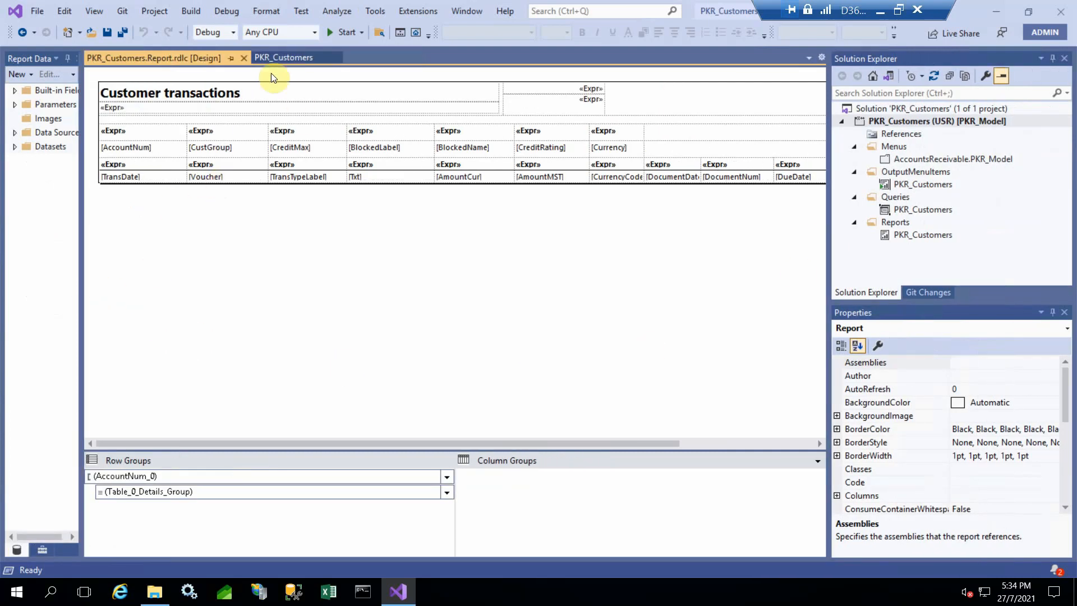
{"action": "left_click", "coordinate": [245, 59]}
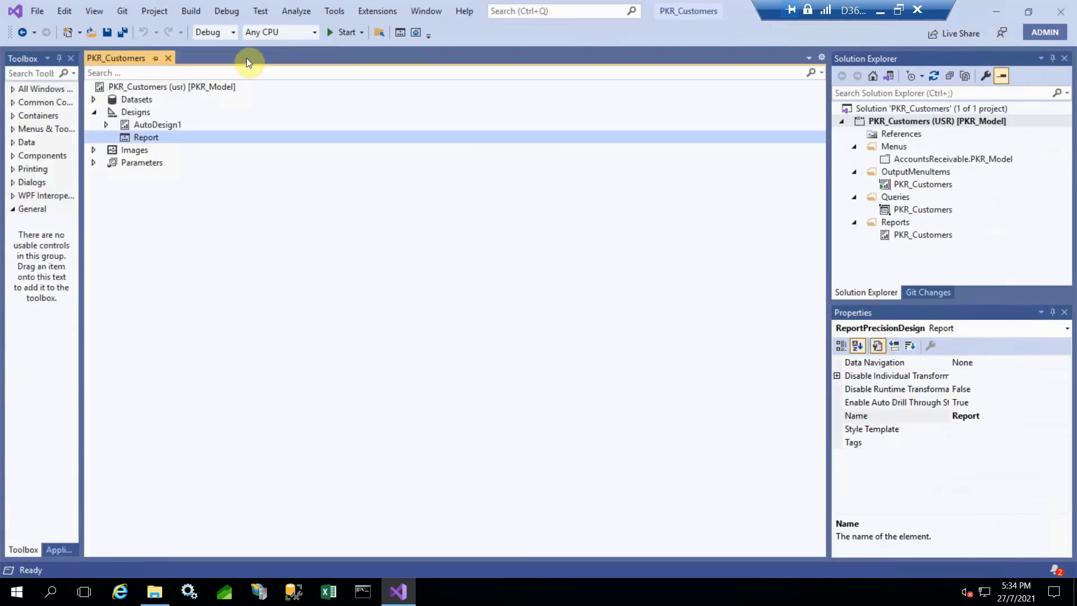